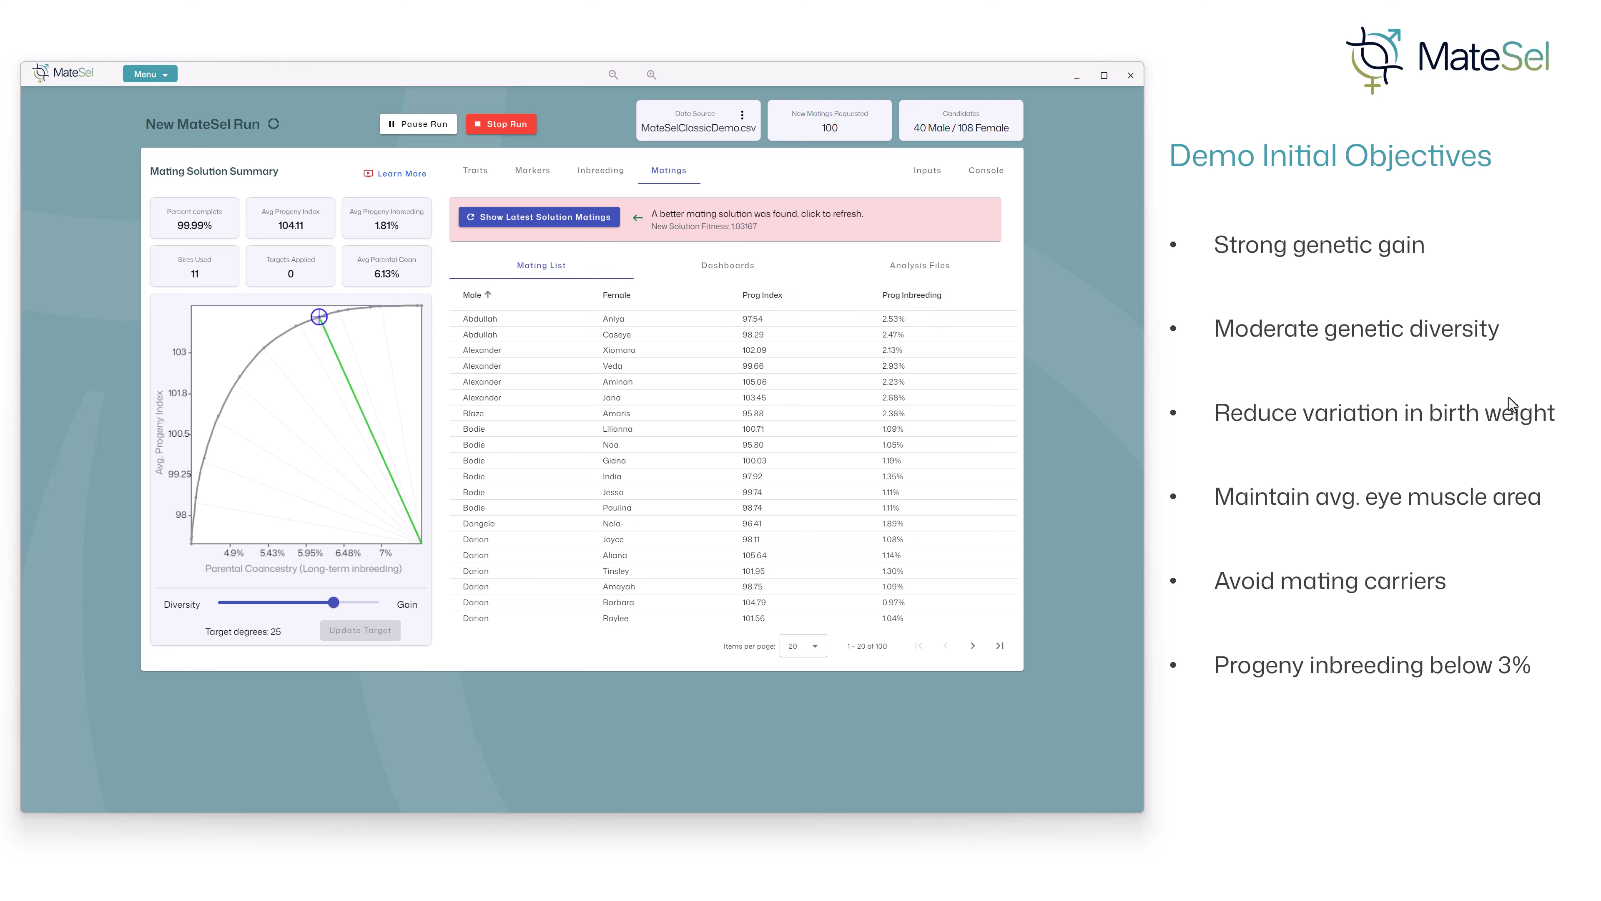
# - Apply a Progeny Variation - Decrease target to the BWt trait
pyautogui.click(483, 183)
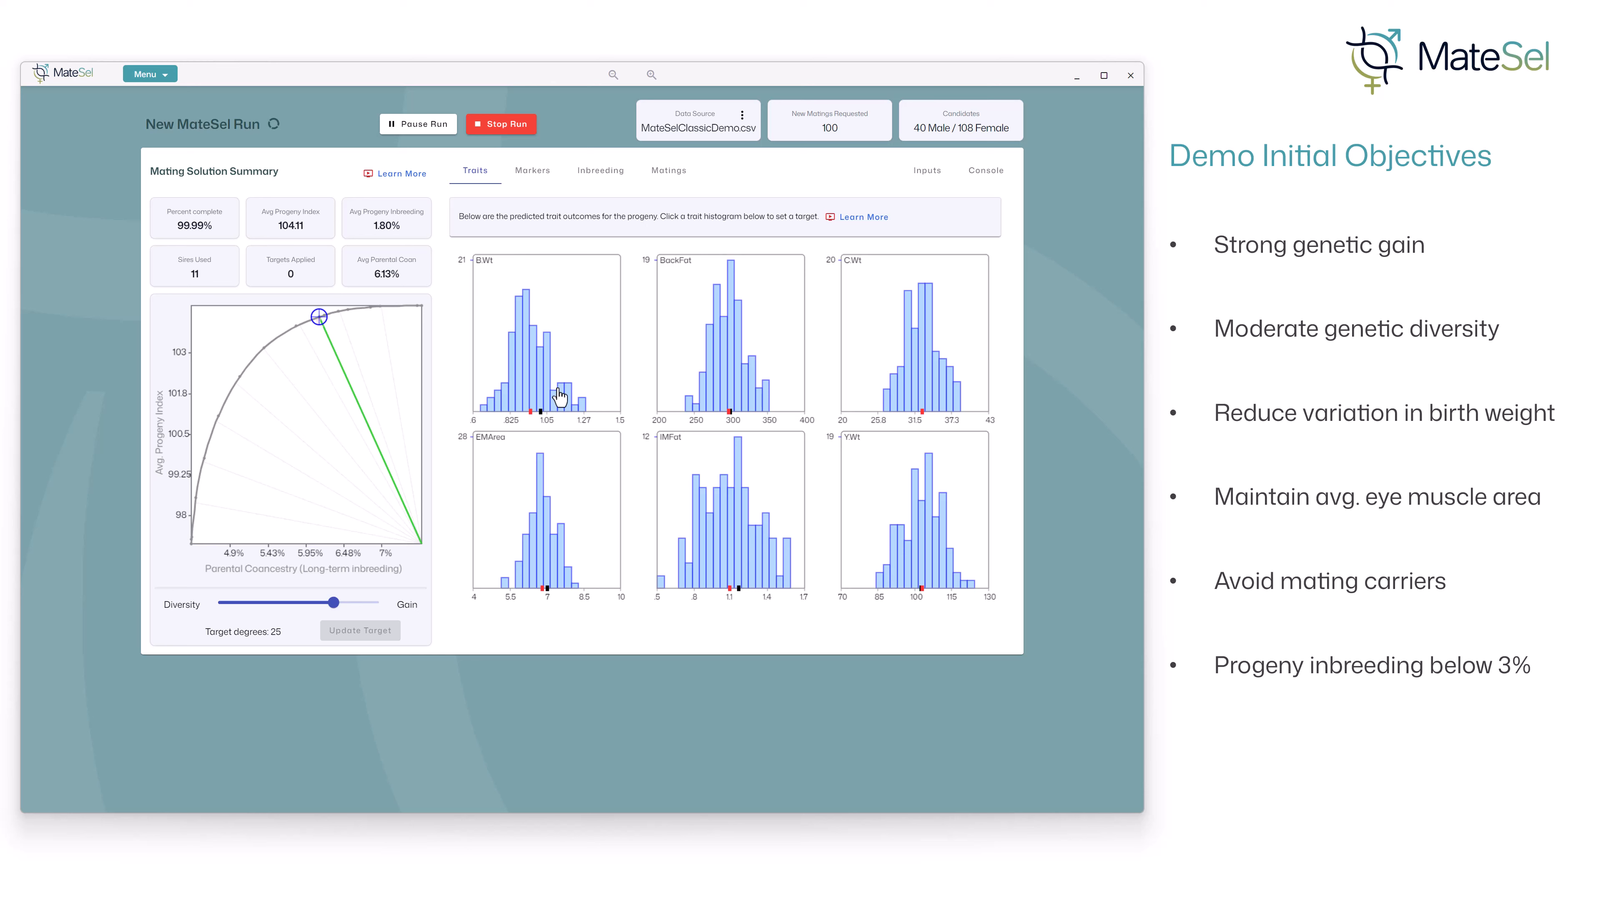
pyautogui.click(558, 339)
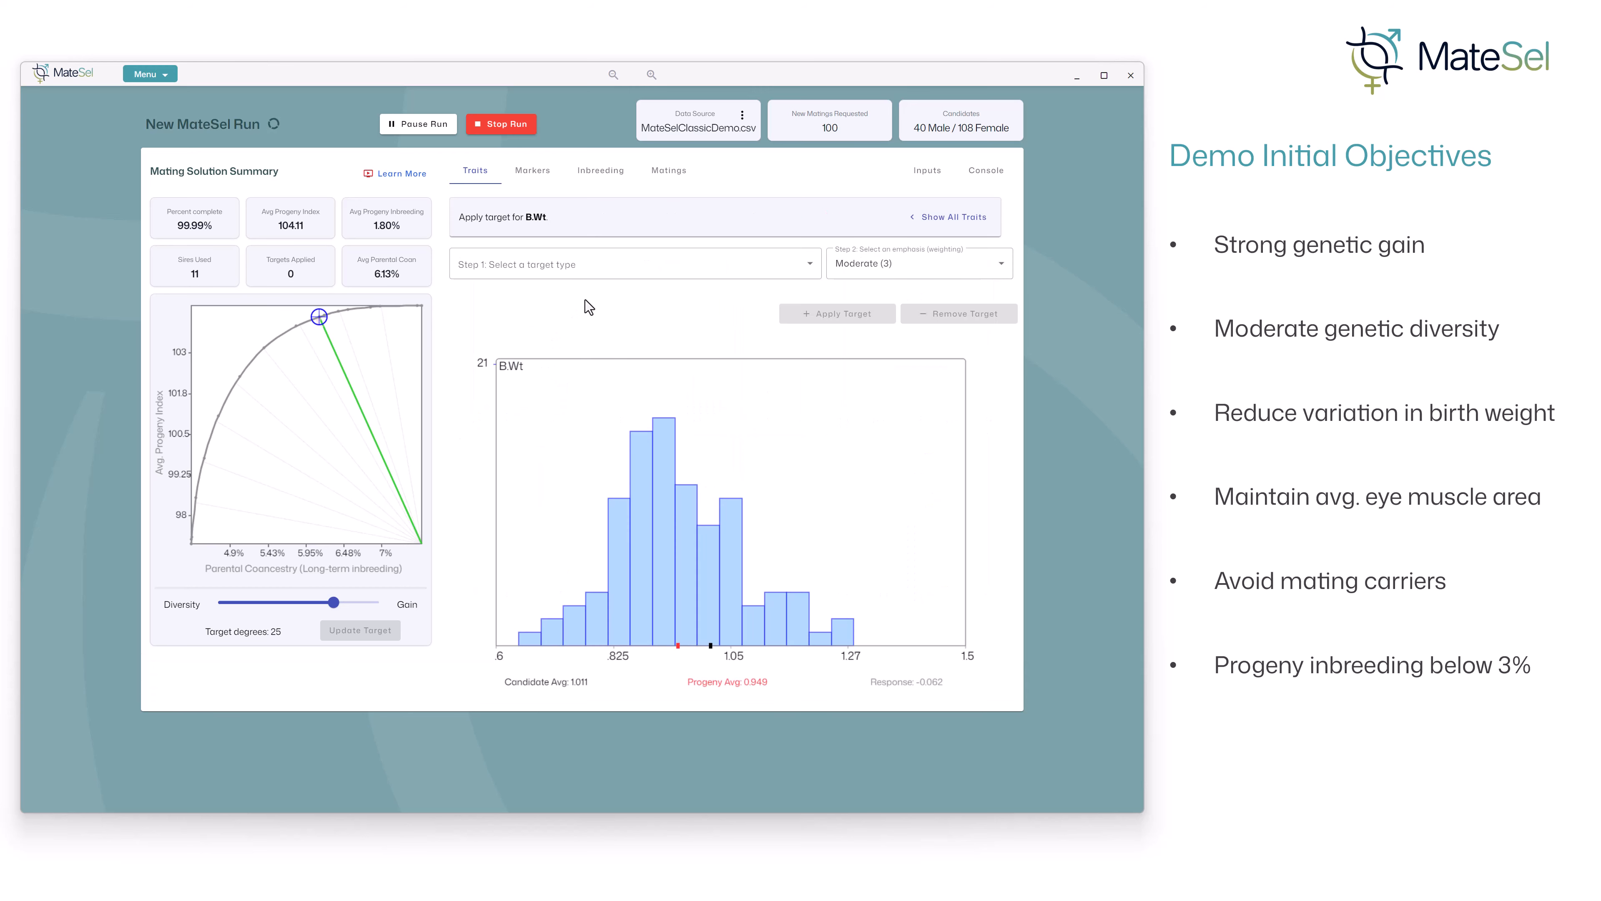
pyautogui.click(611, 268)
pyautogui.scroll(-1, 571, 363)
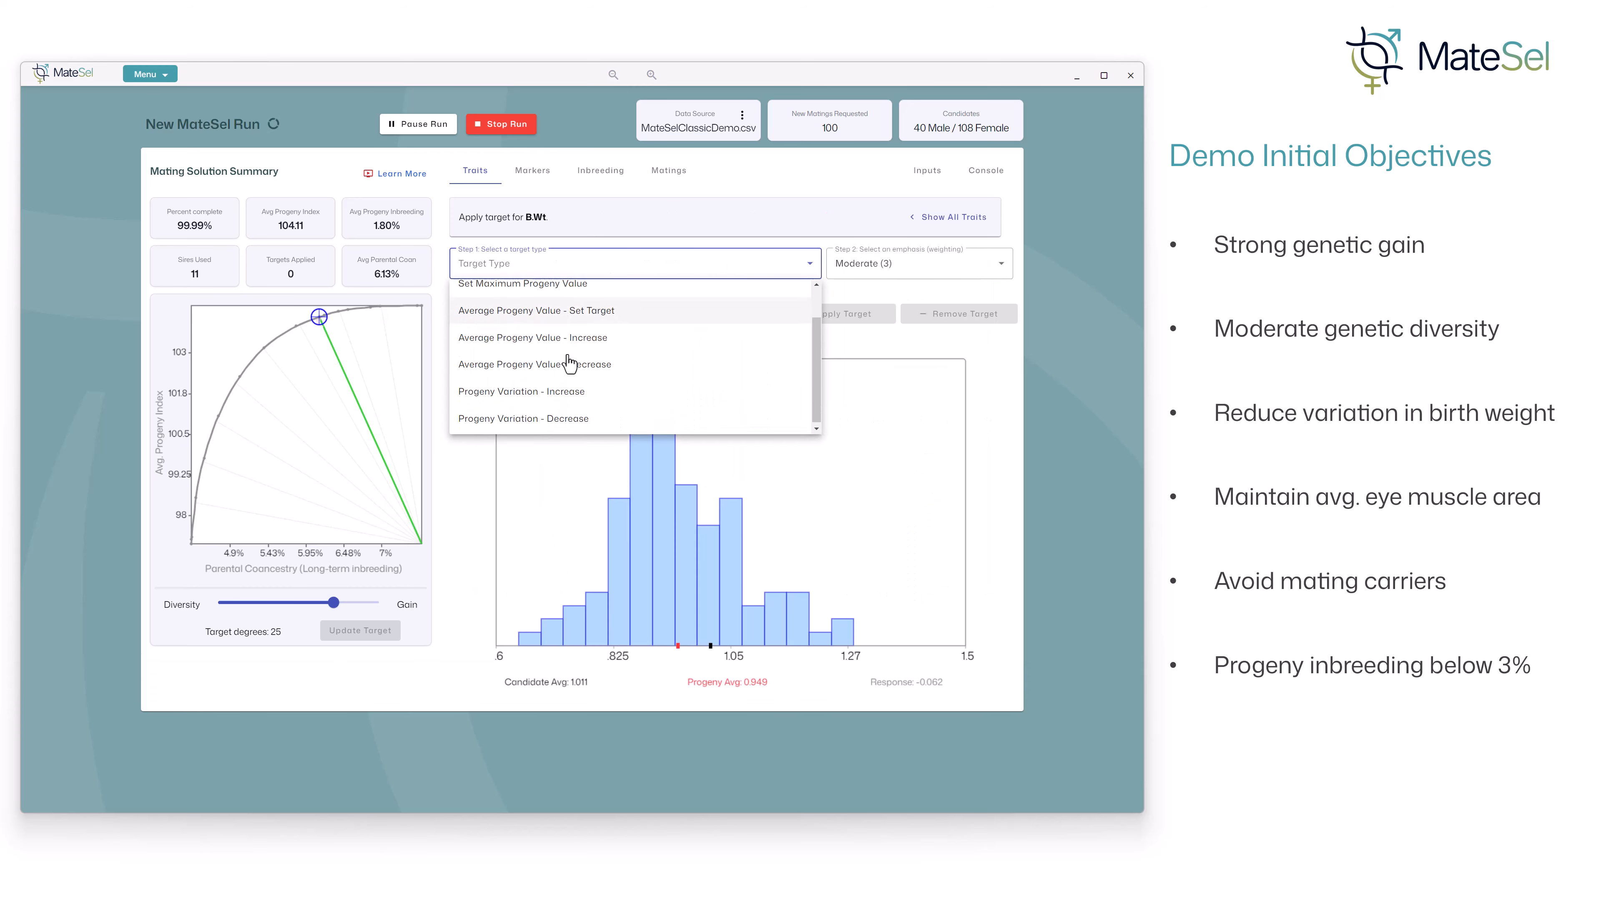
pyautogui.click(554, 424)
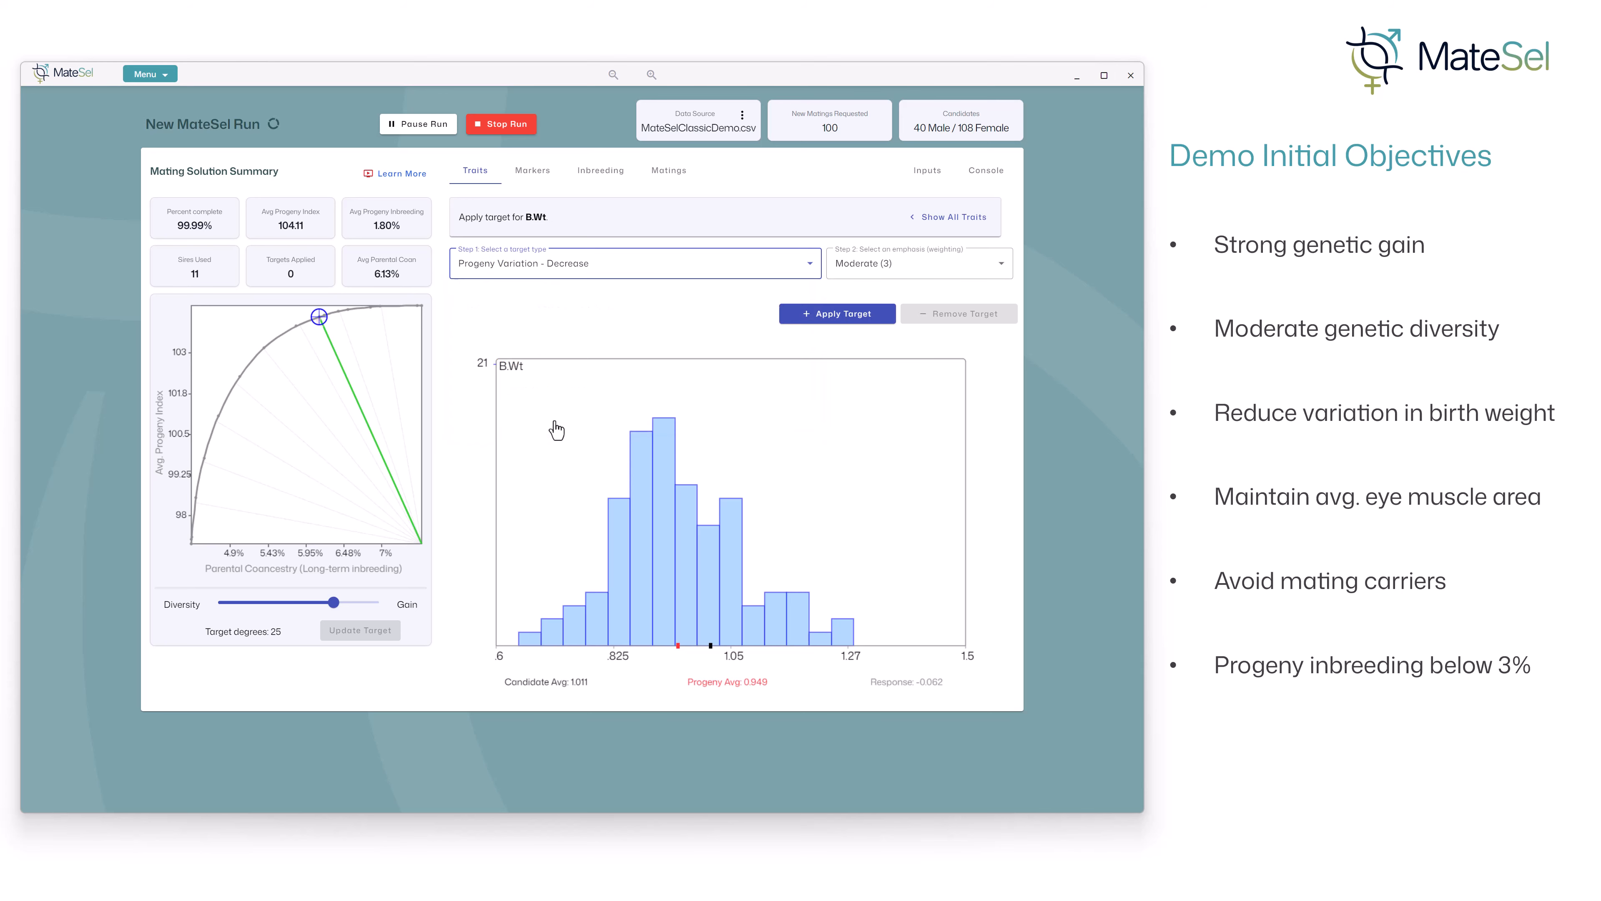
pyautogui.click(849, 318)
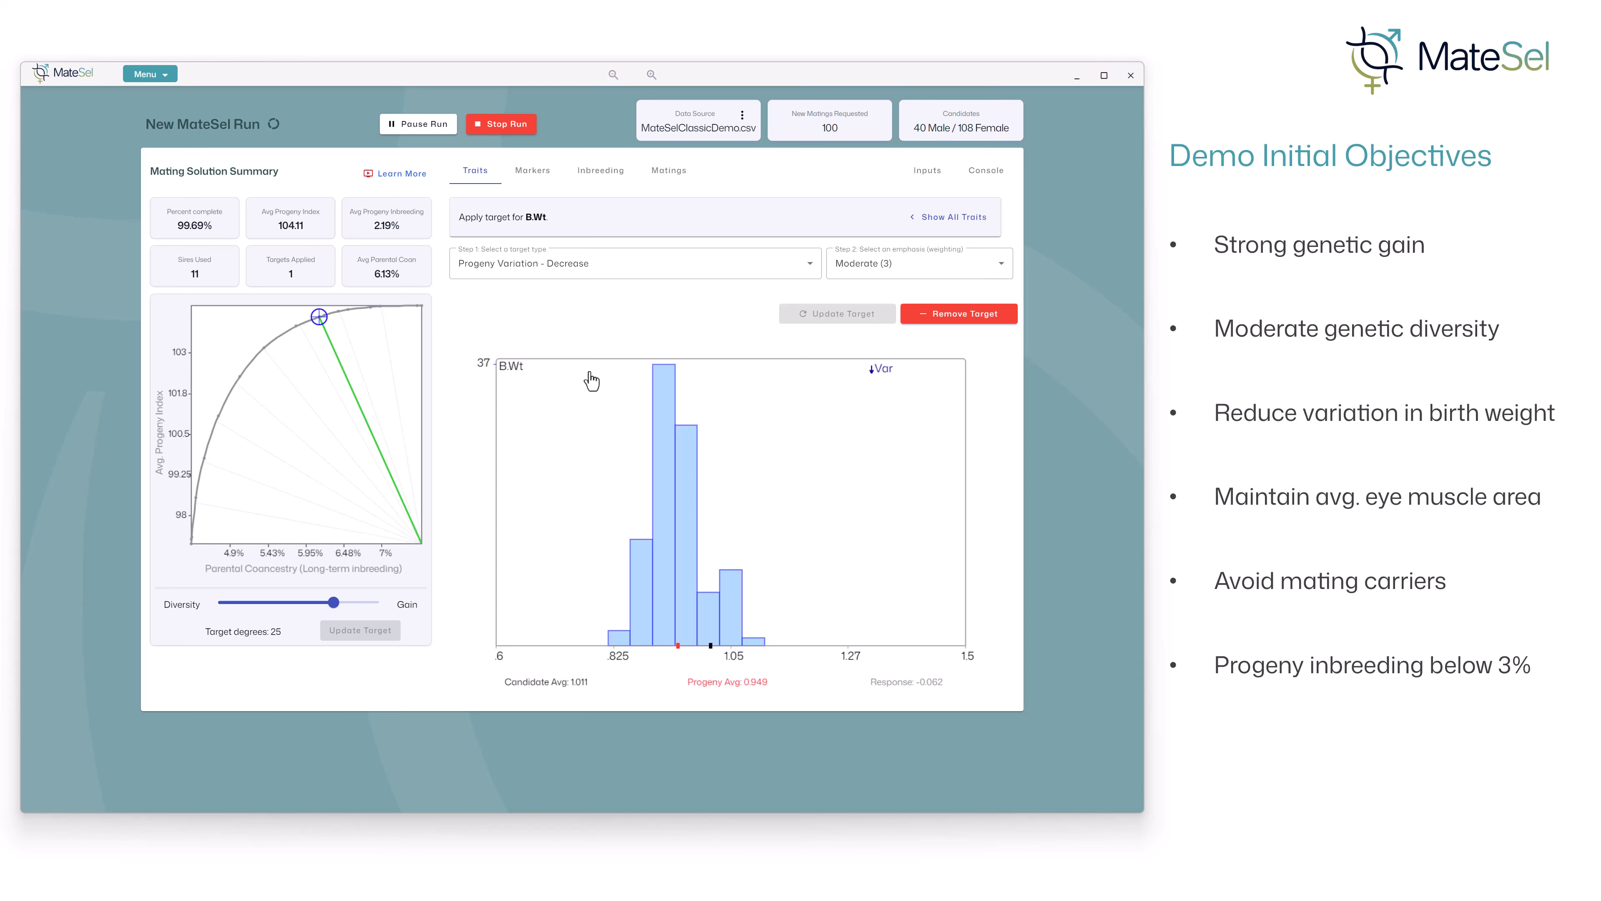
# - Apply an Average Progeny Value - Set Target target of 7.022 to the EMArea trait
pyautogui.click(962, 217)
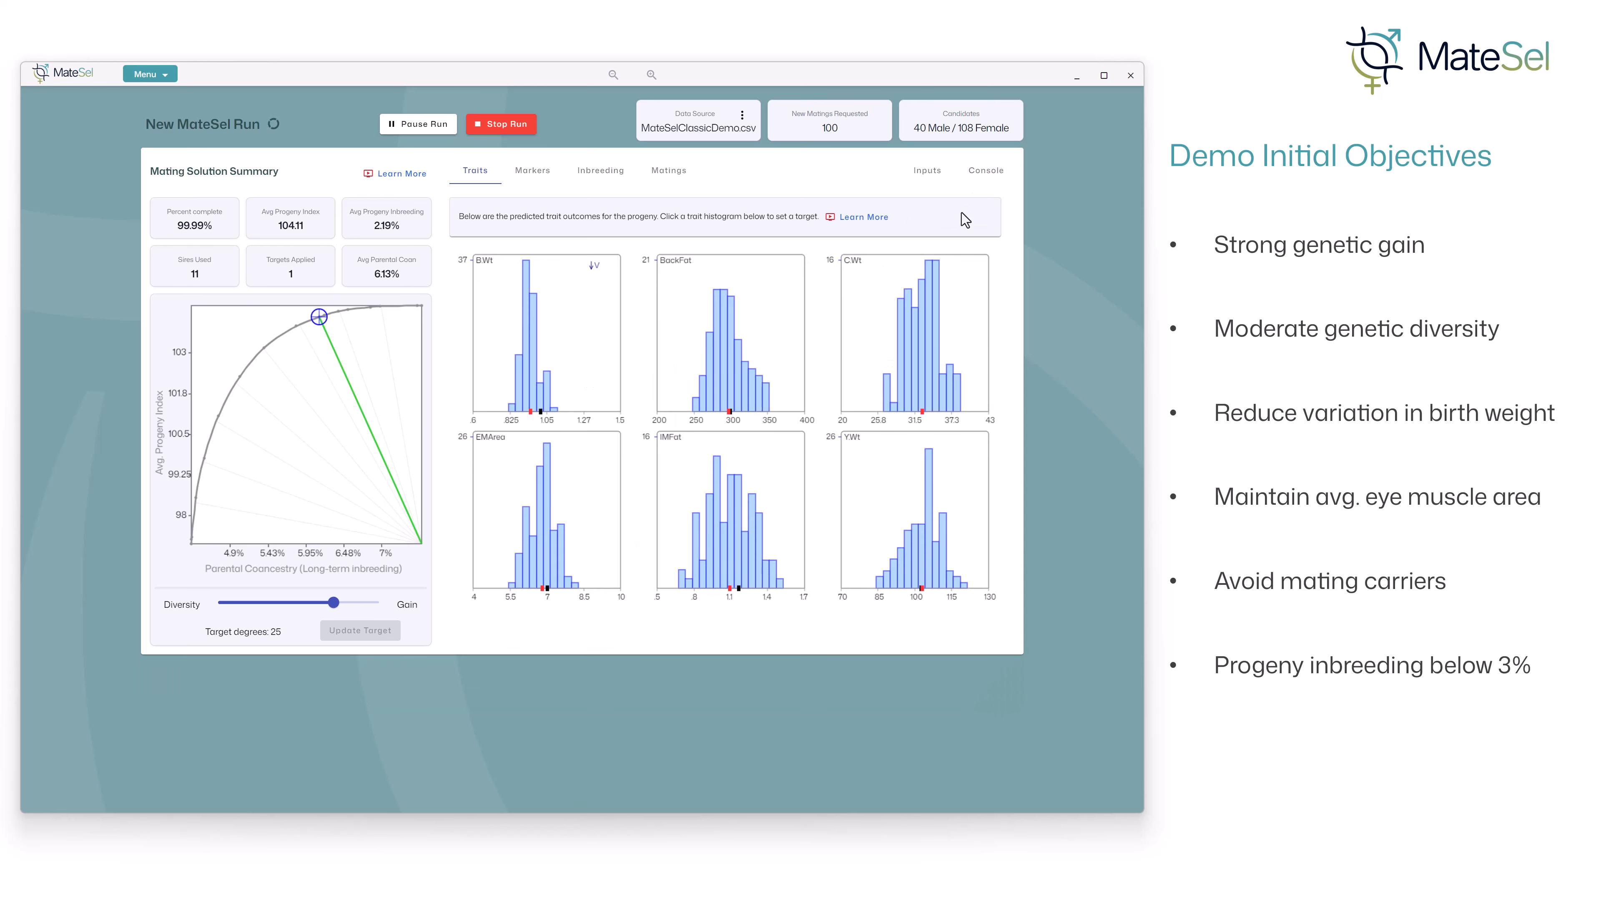
pyautogui.click(531, 515)
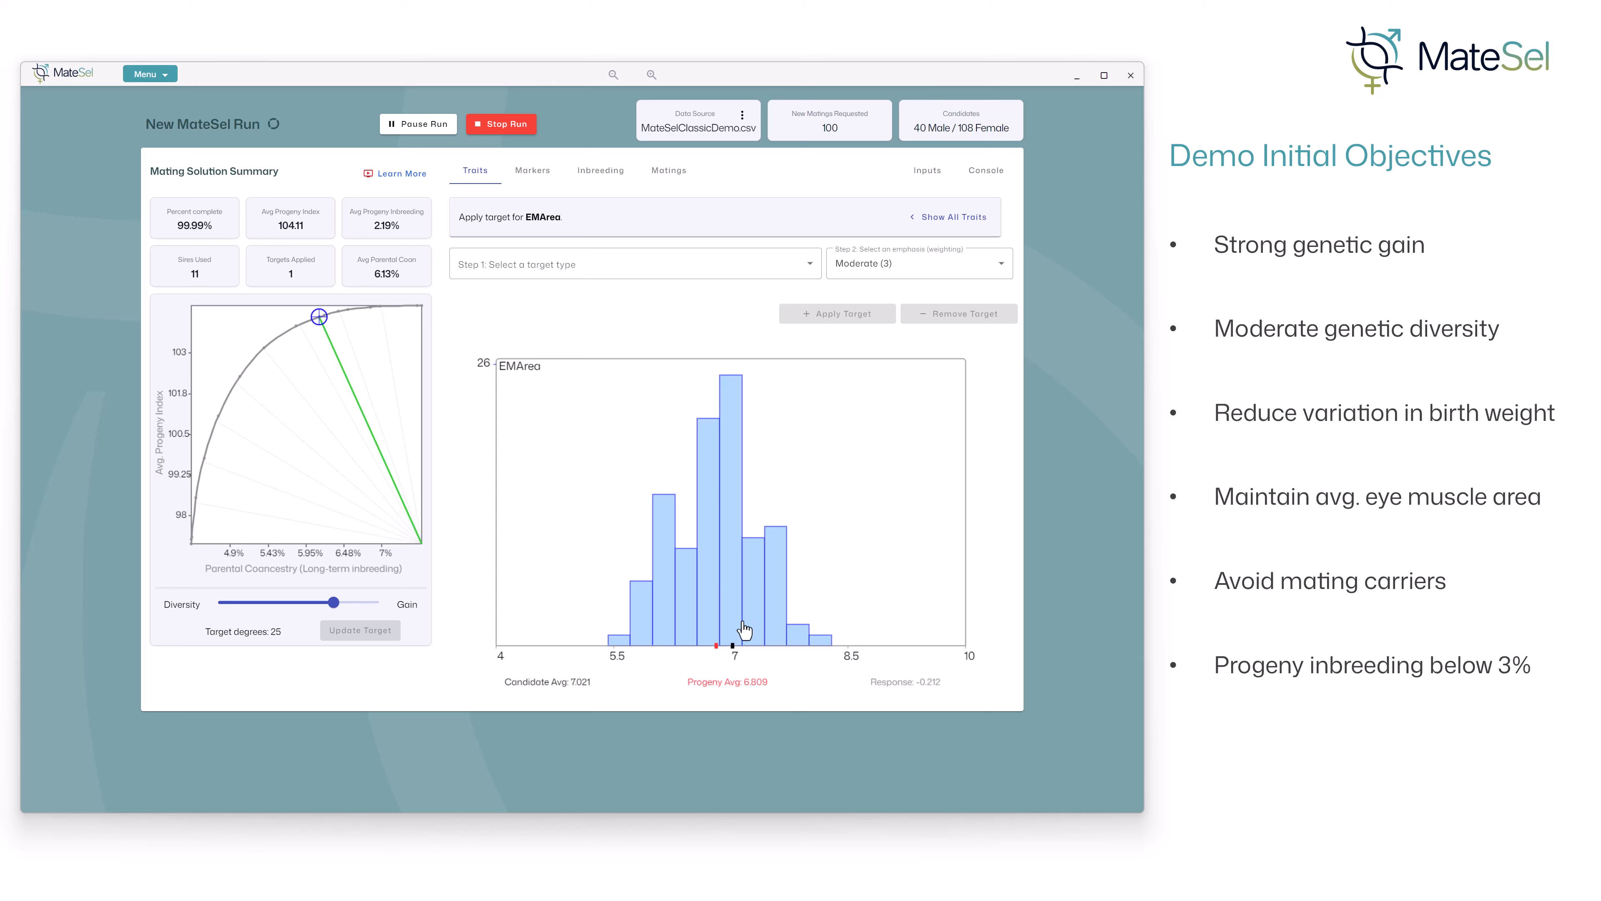
pyautogui.click(809, 278)
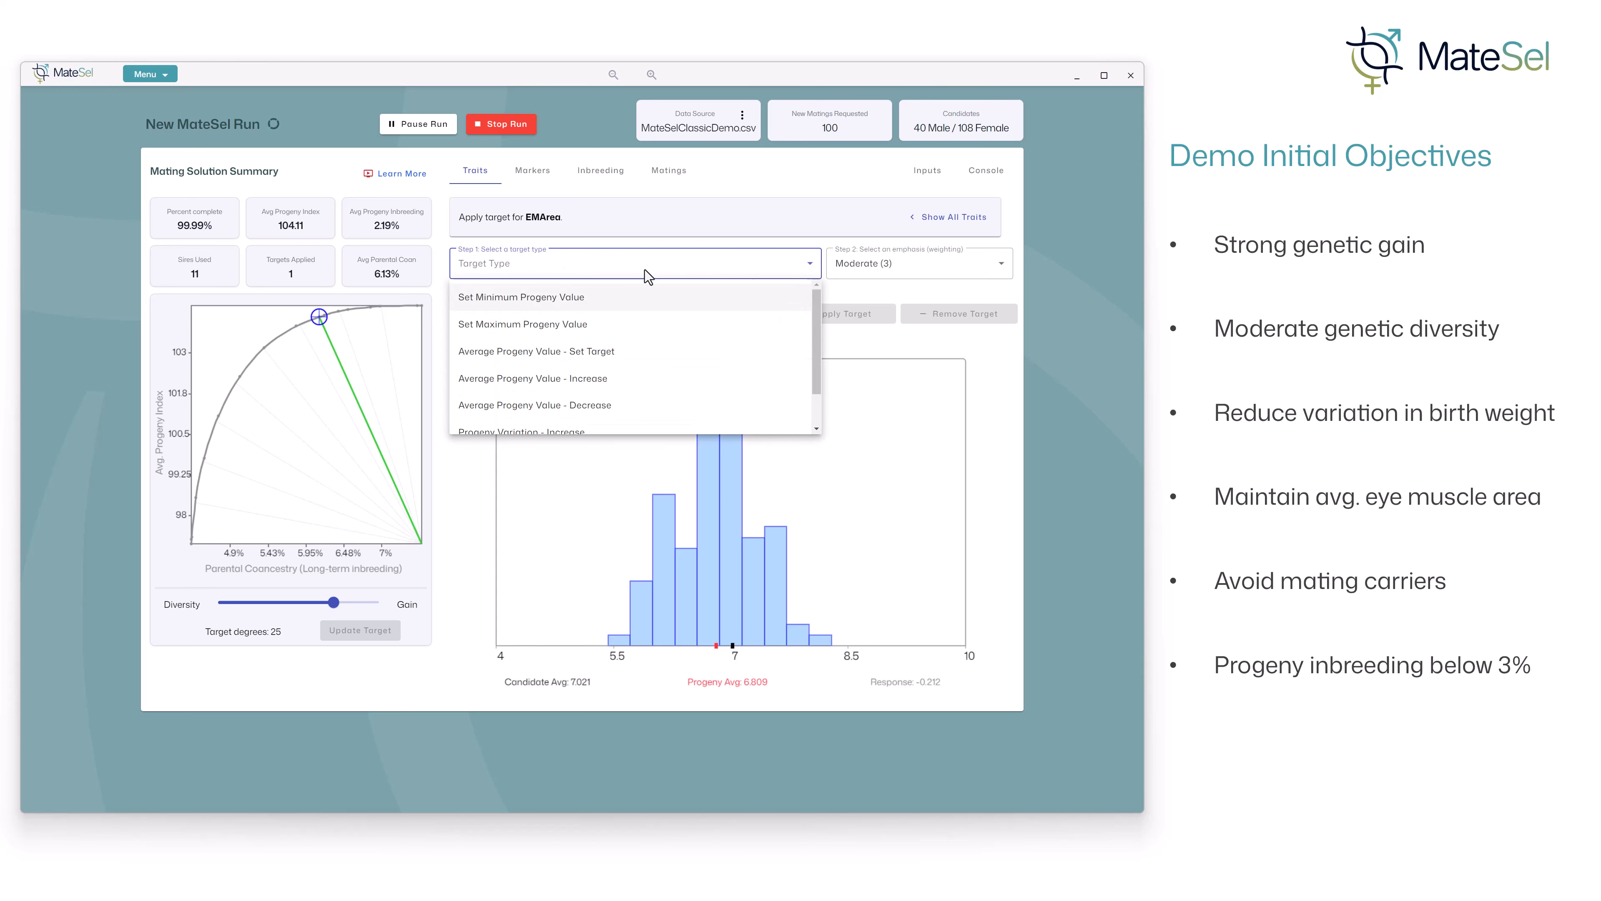
pyautogui.click(560, 357)
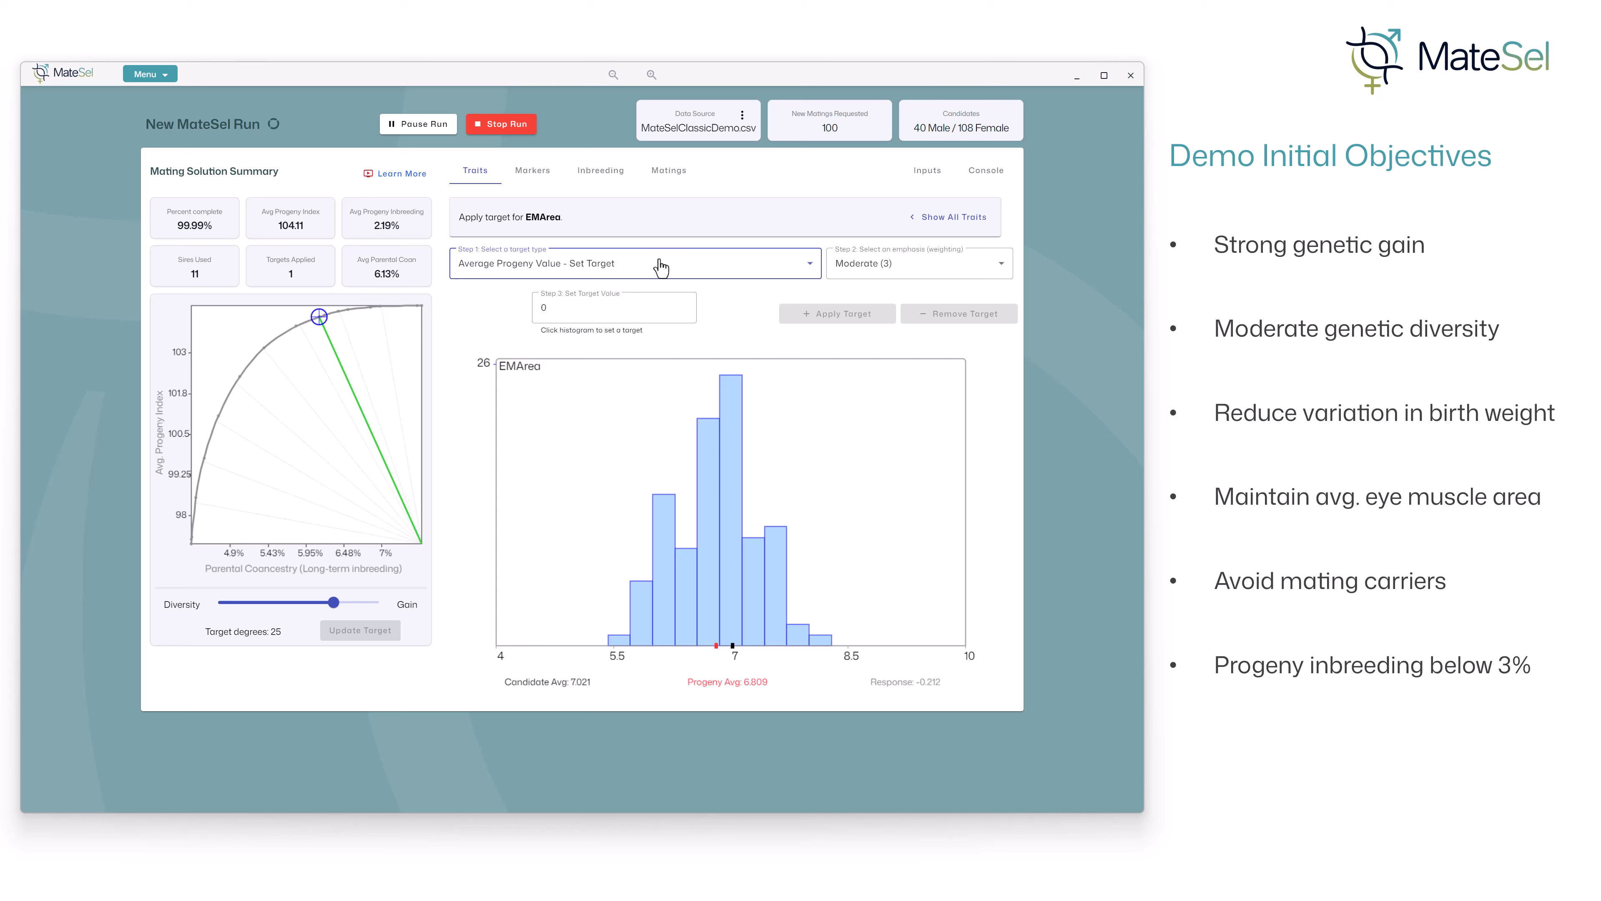
pyautogui.click(732, 570)
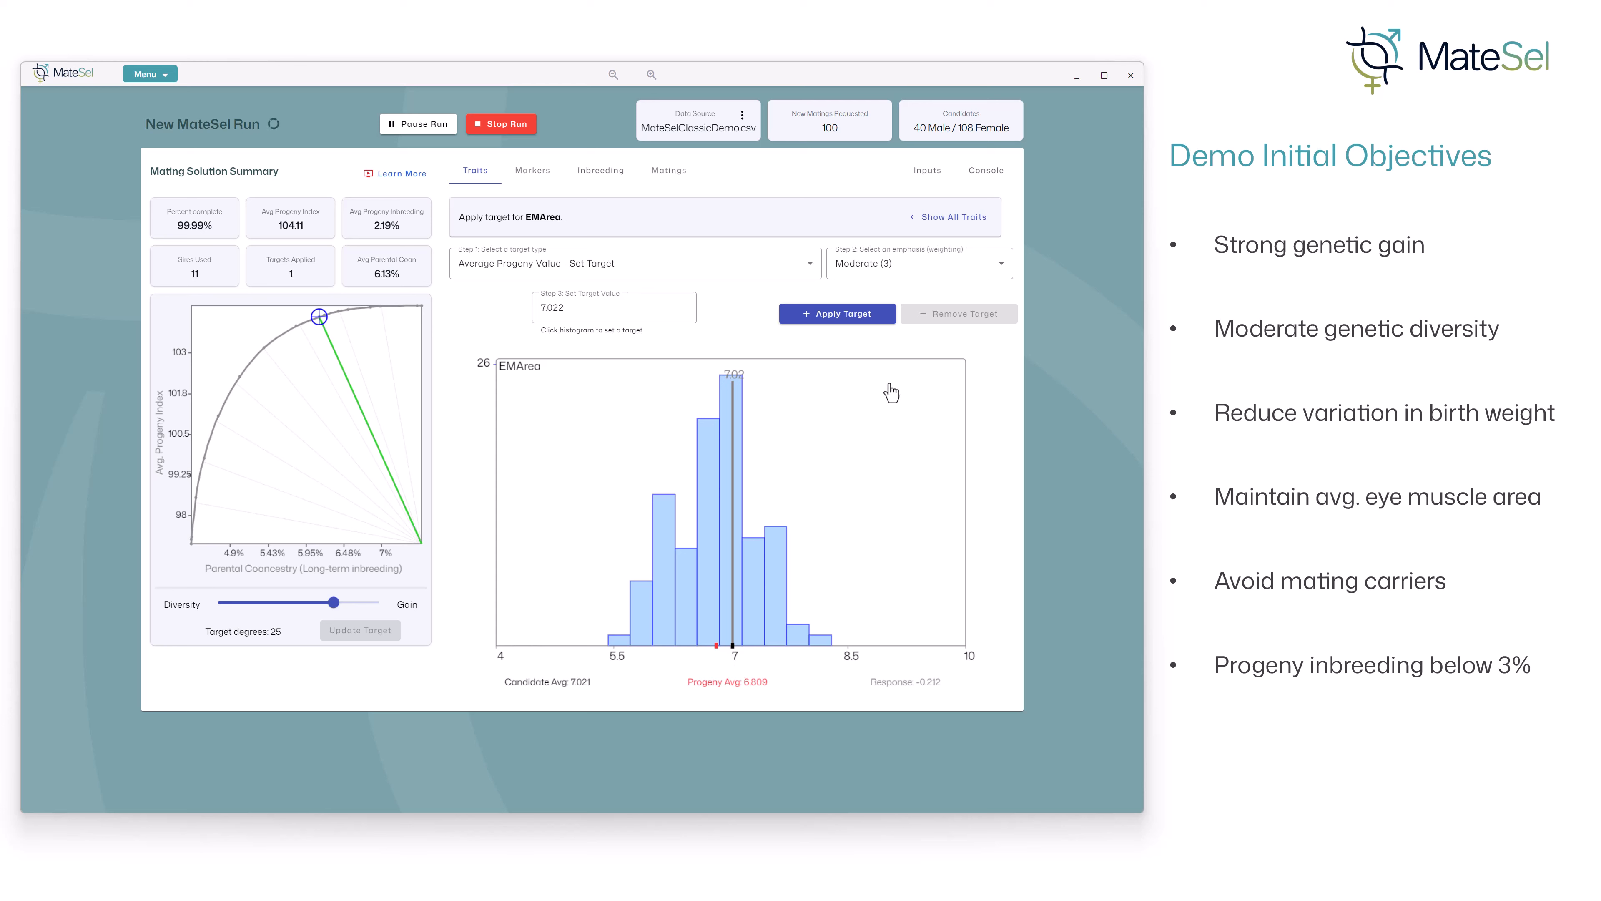
pyautogui.click(853, 320)
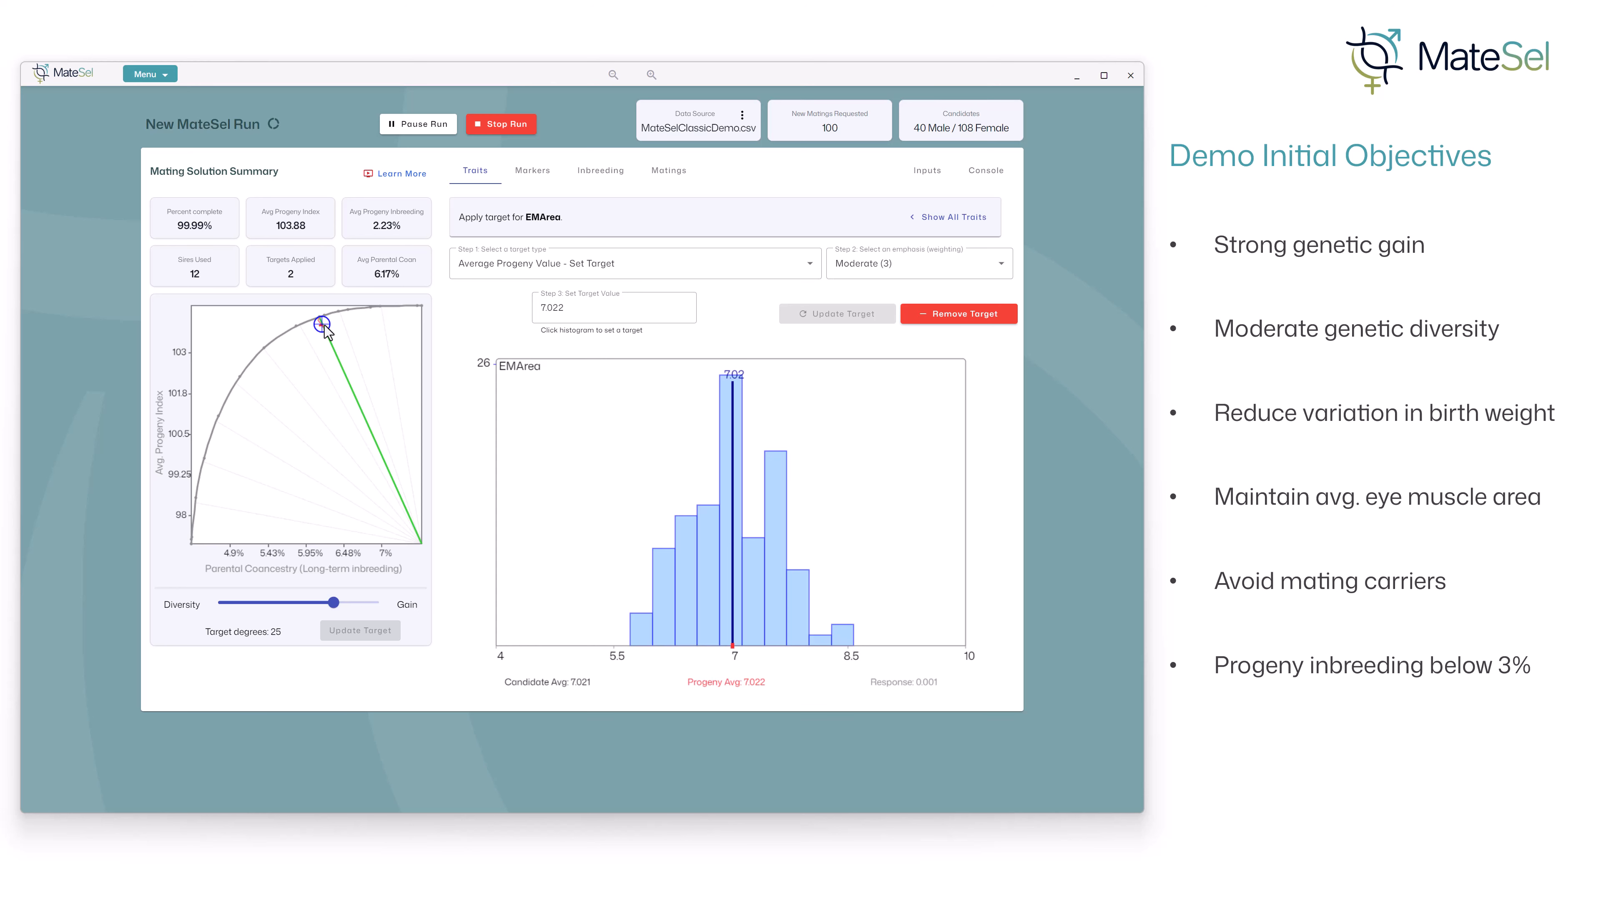
# - Apply a Set Minimum Progeny Value target of 0.777 to the IMFat trait
pyautogui.click(971, 218)
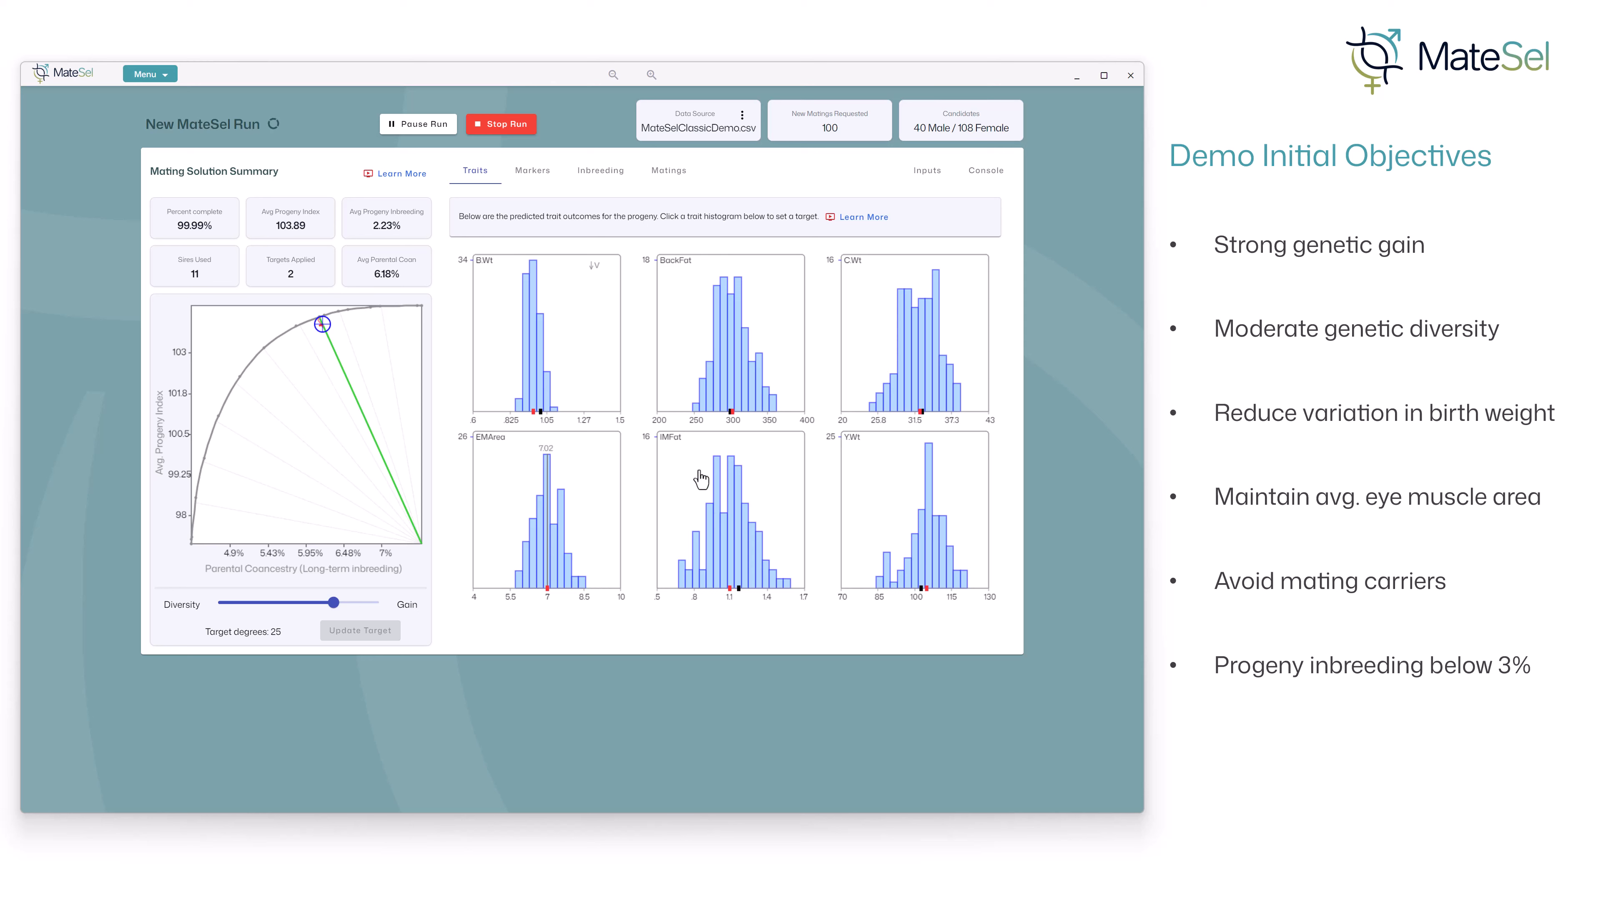
pyautogui.click(733, 543)
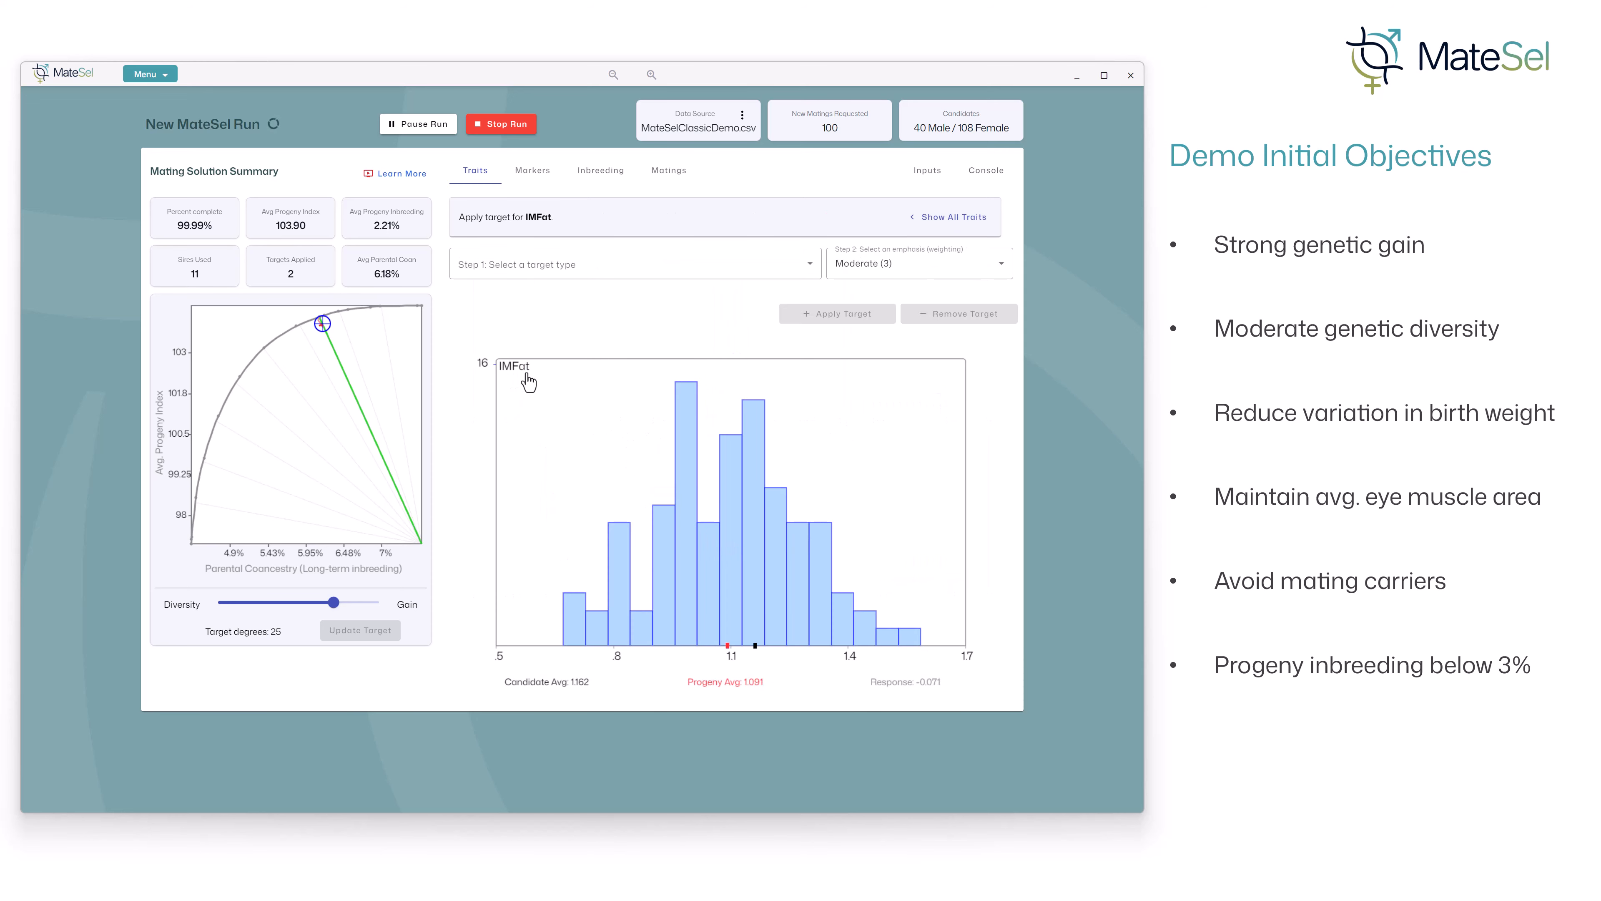
pyautogui.click(660, 273)
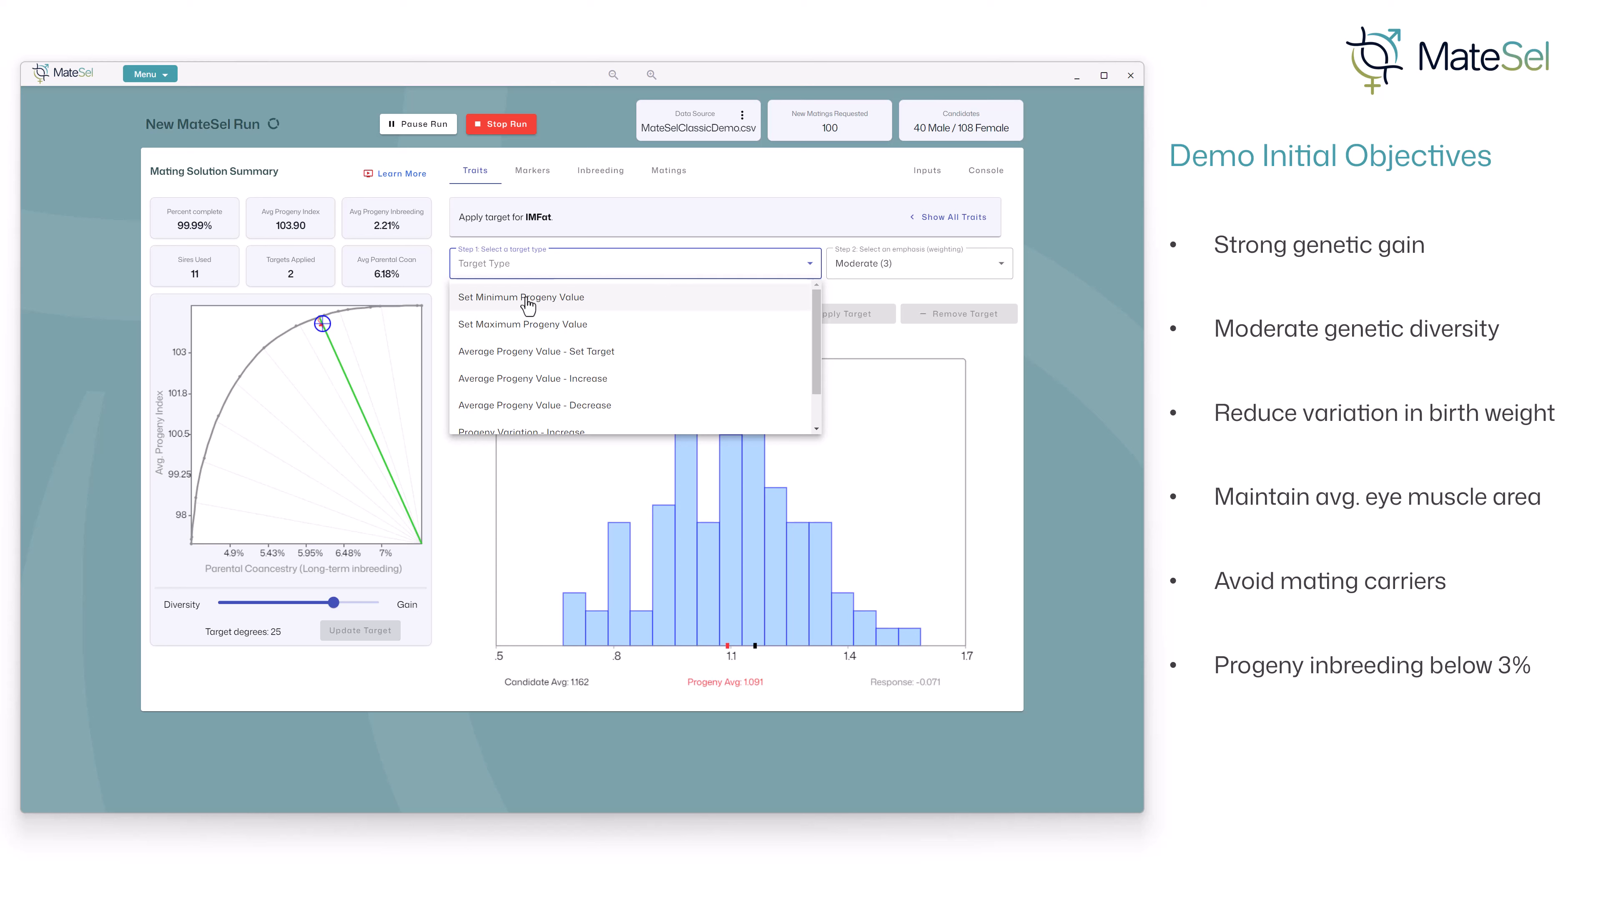
pyautogui.click(539, 308)
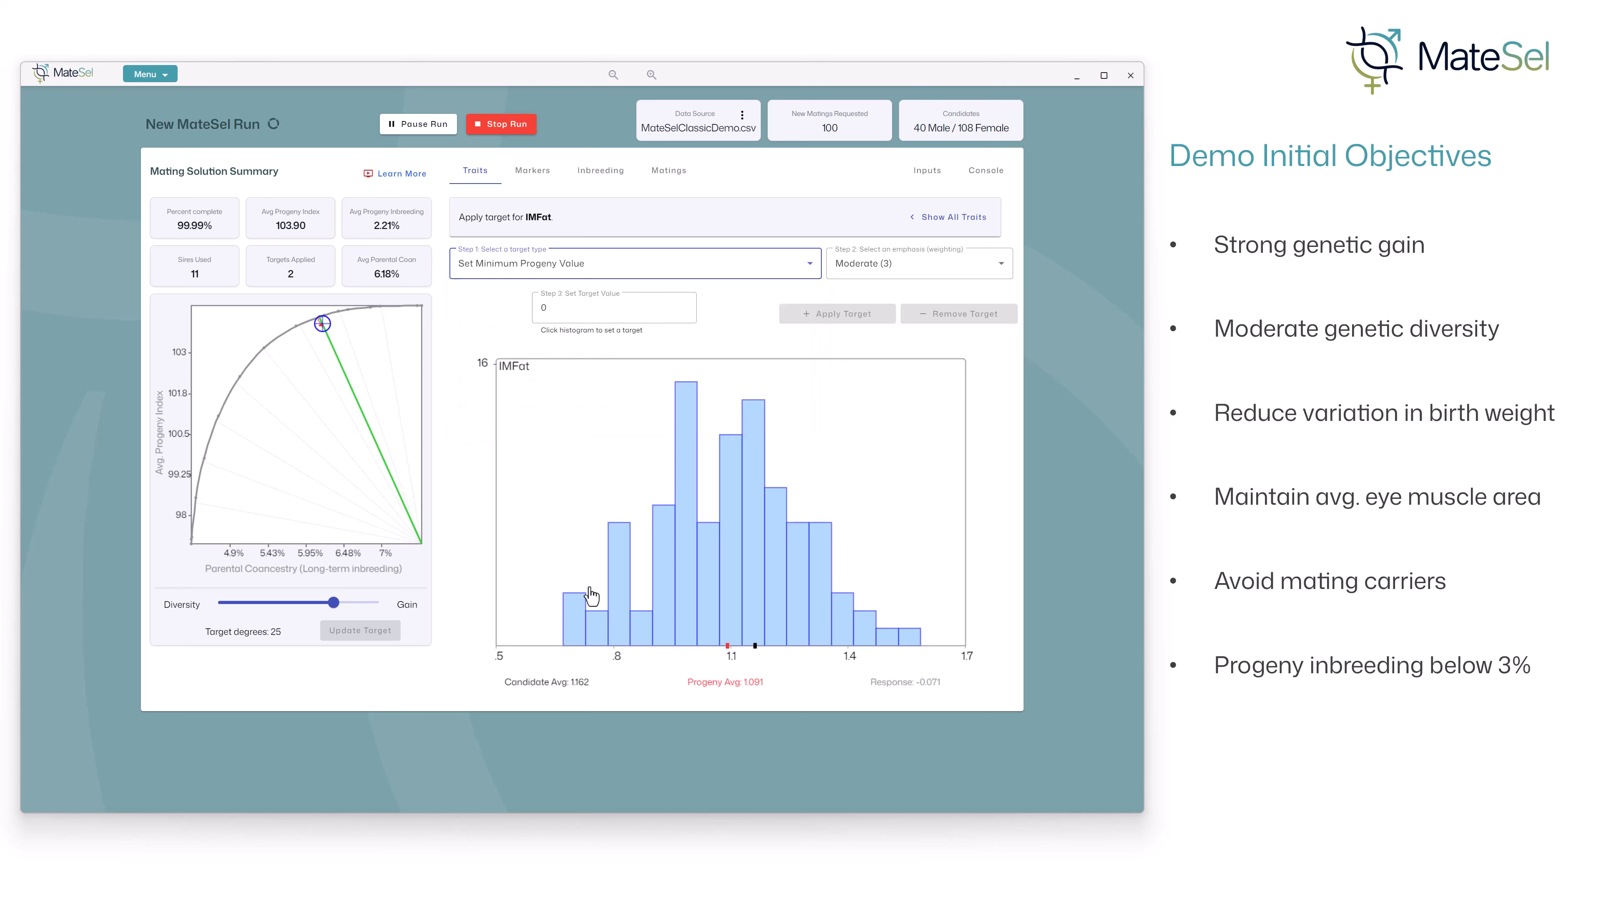
pyautogui.click(605, 460)
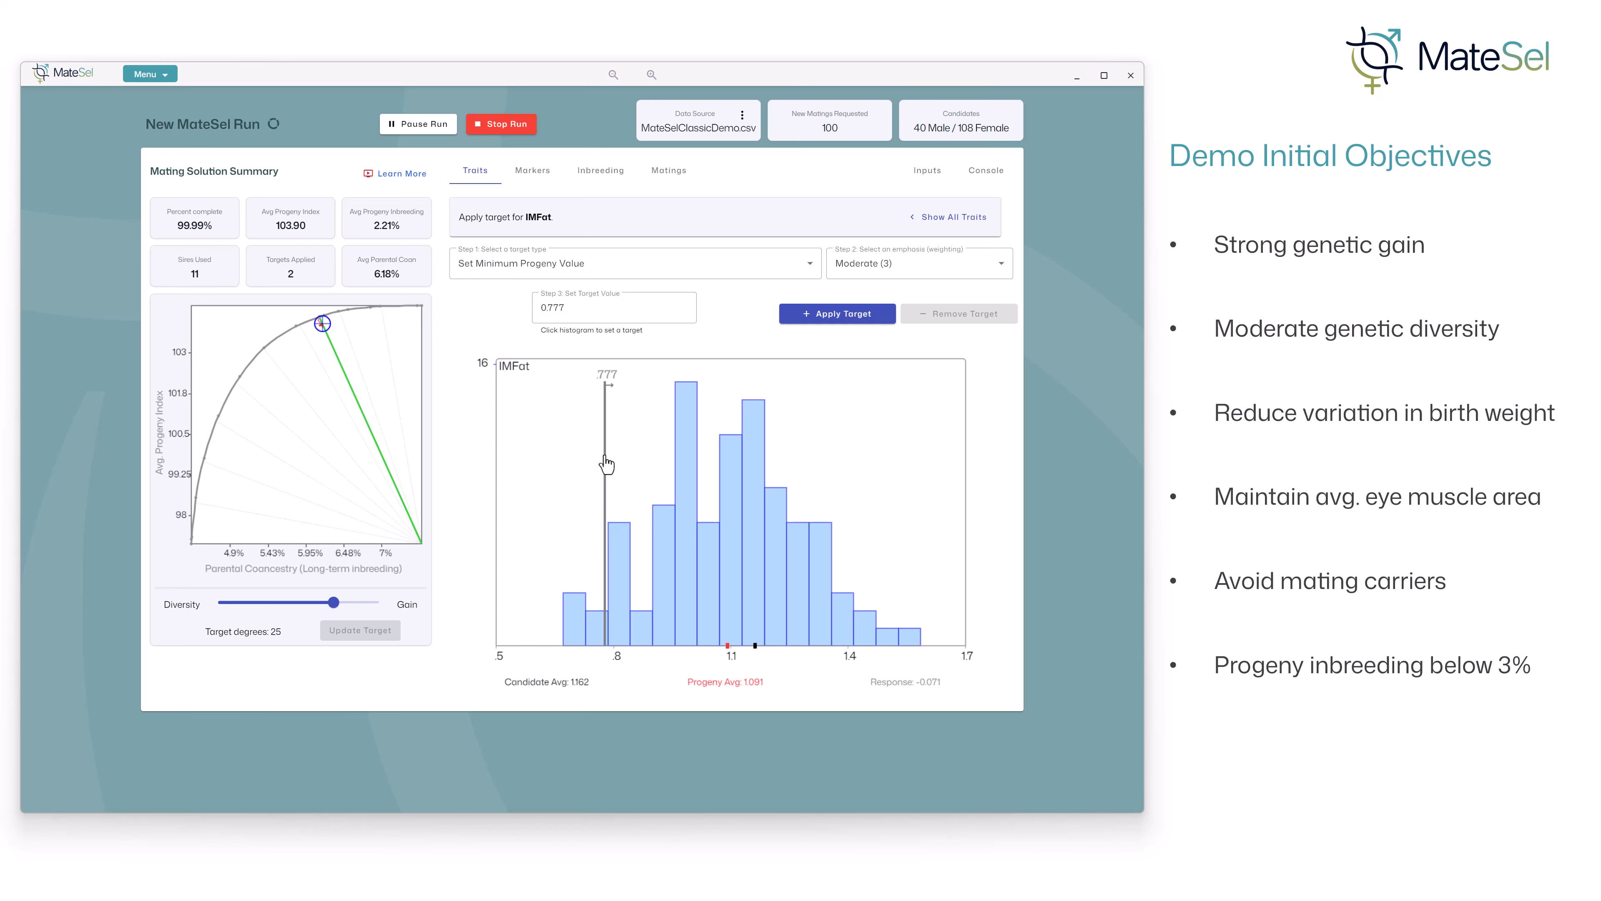
pyautogui.click(866, 314)
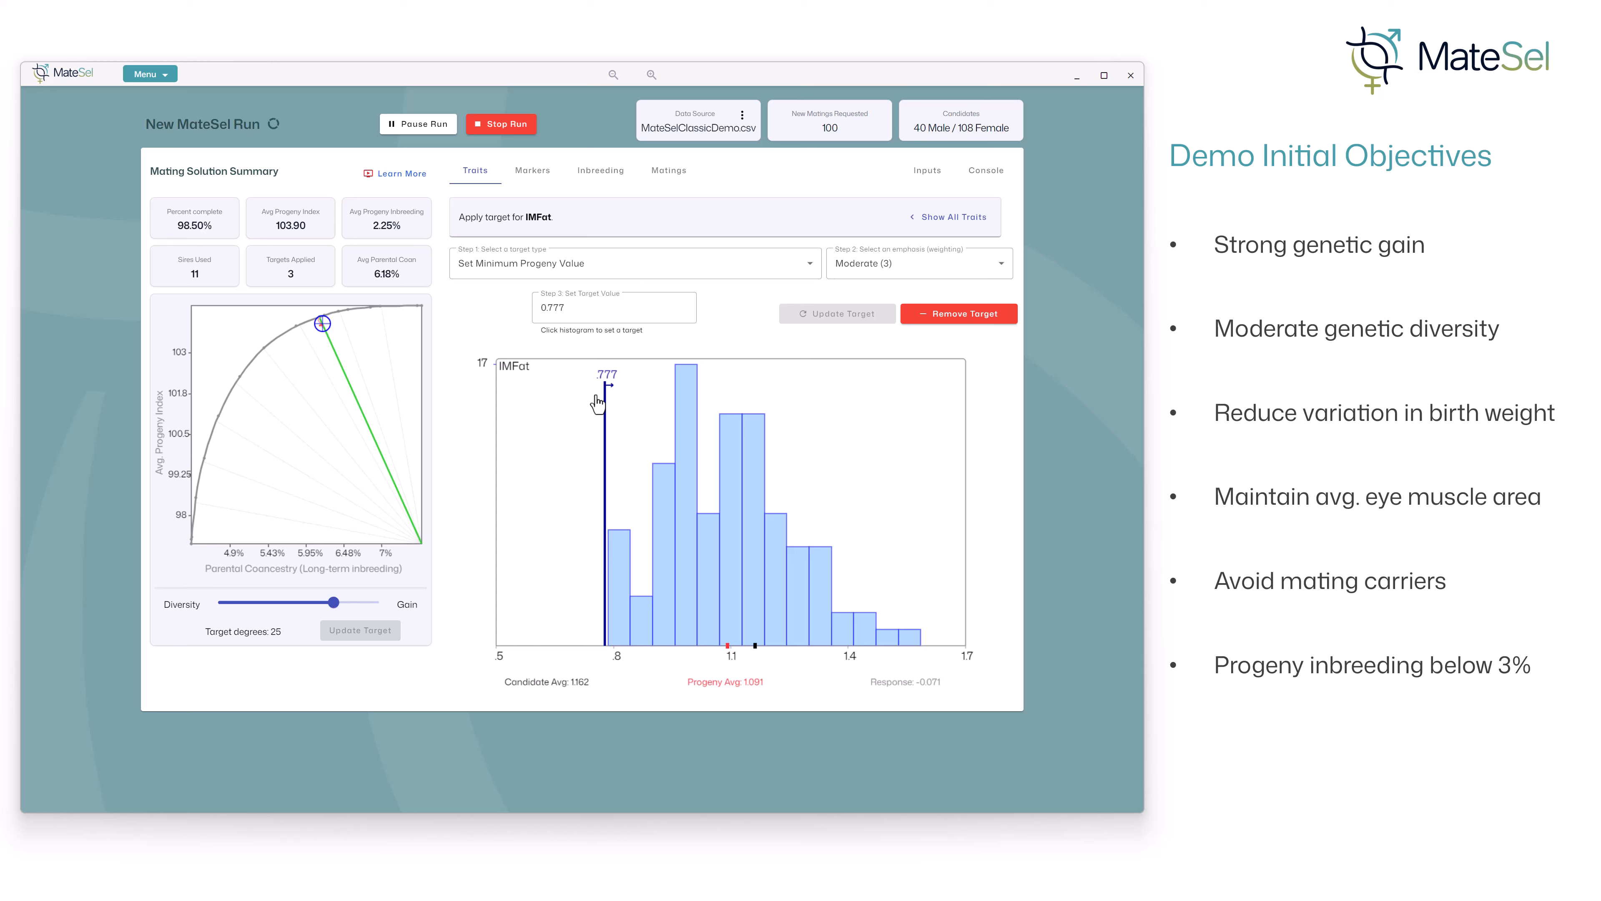
# - Apply an Average Progeny Value - Decrease target with Extreme (5) emphasis to marker M2-22
pyautogui.click(948, 217)
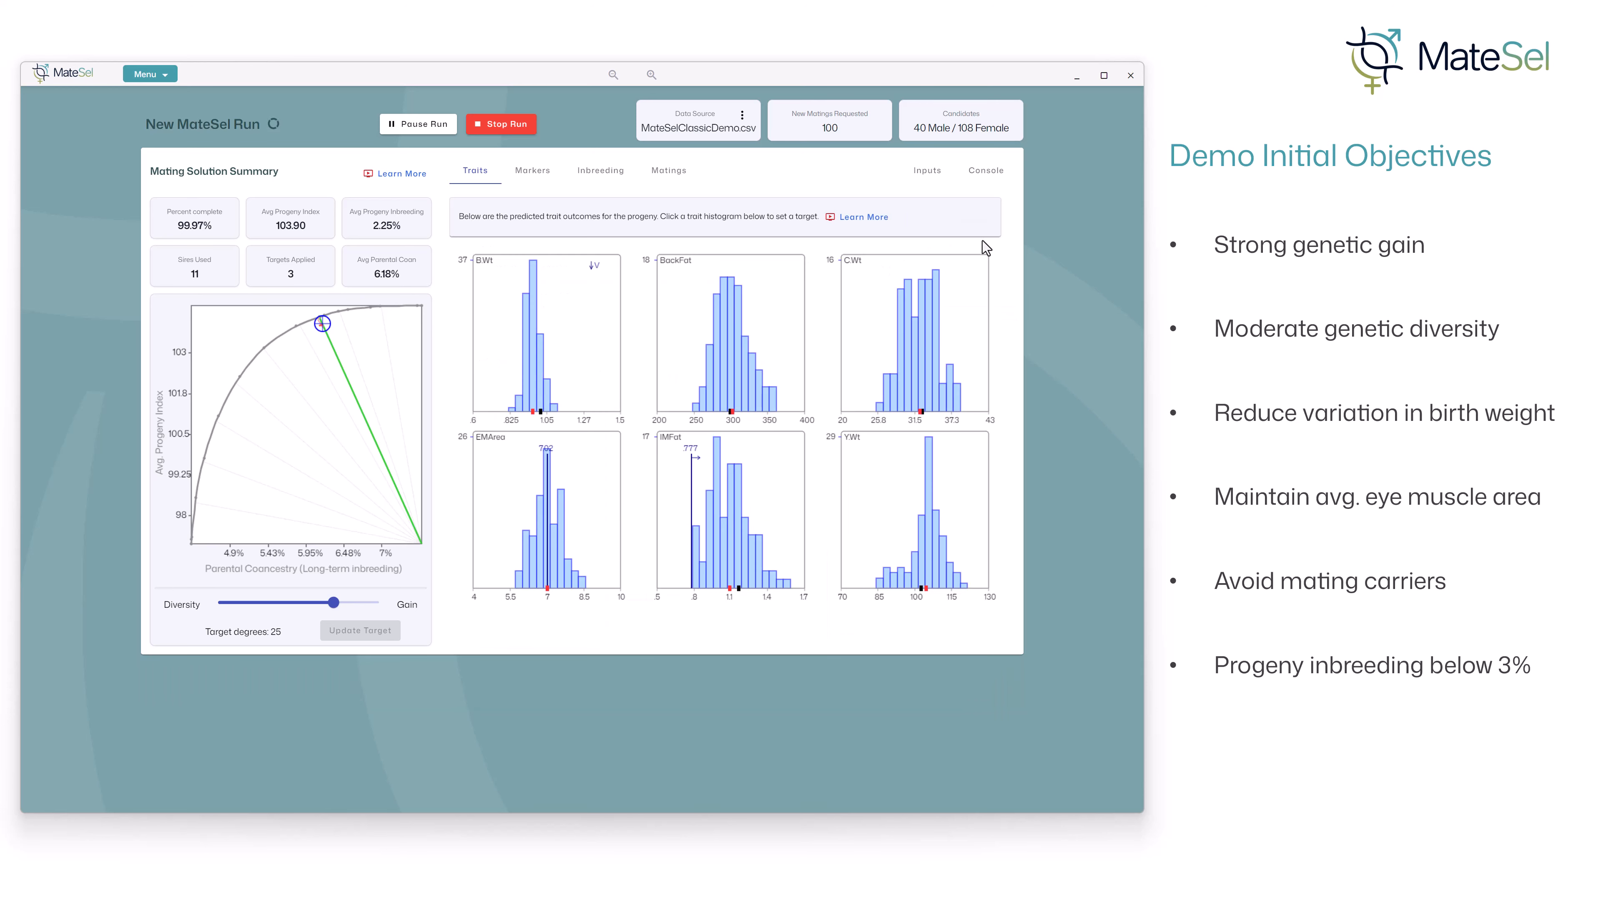
pyautogui.click(540, 179)
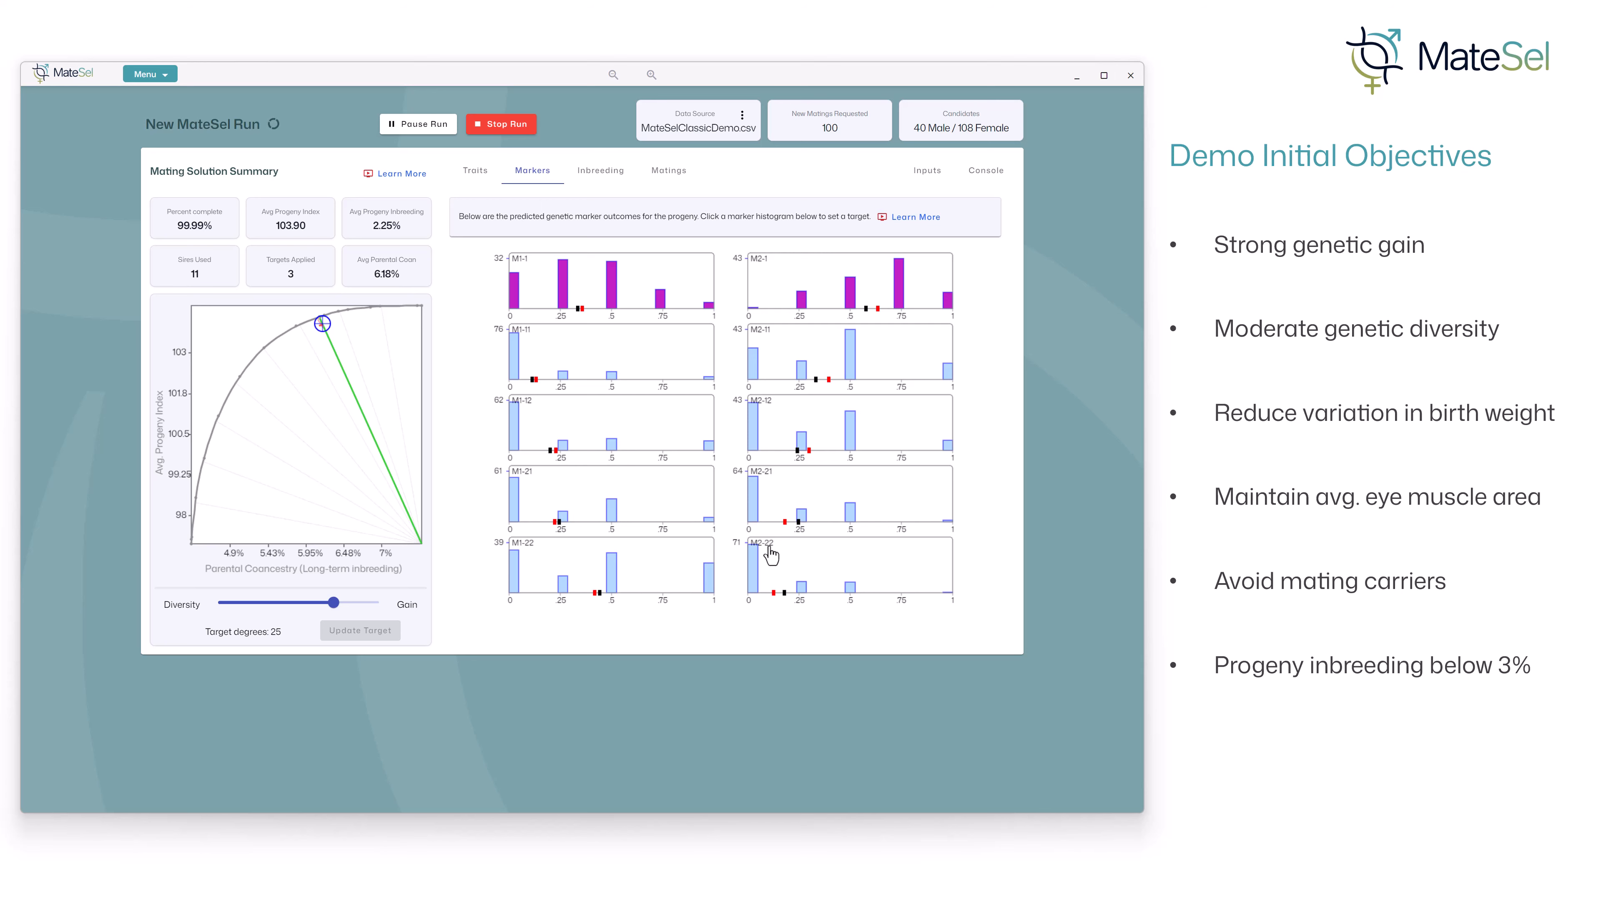
pyautogui.click(785, 560)
pyautogui.click(655, 263)
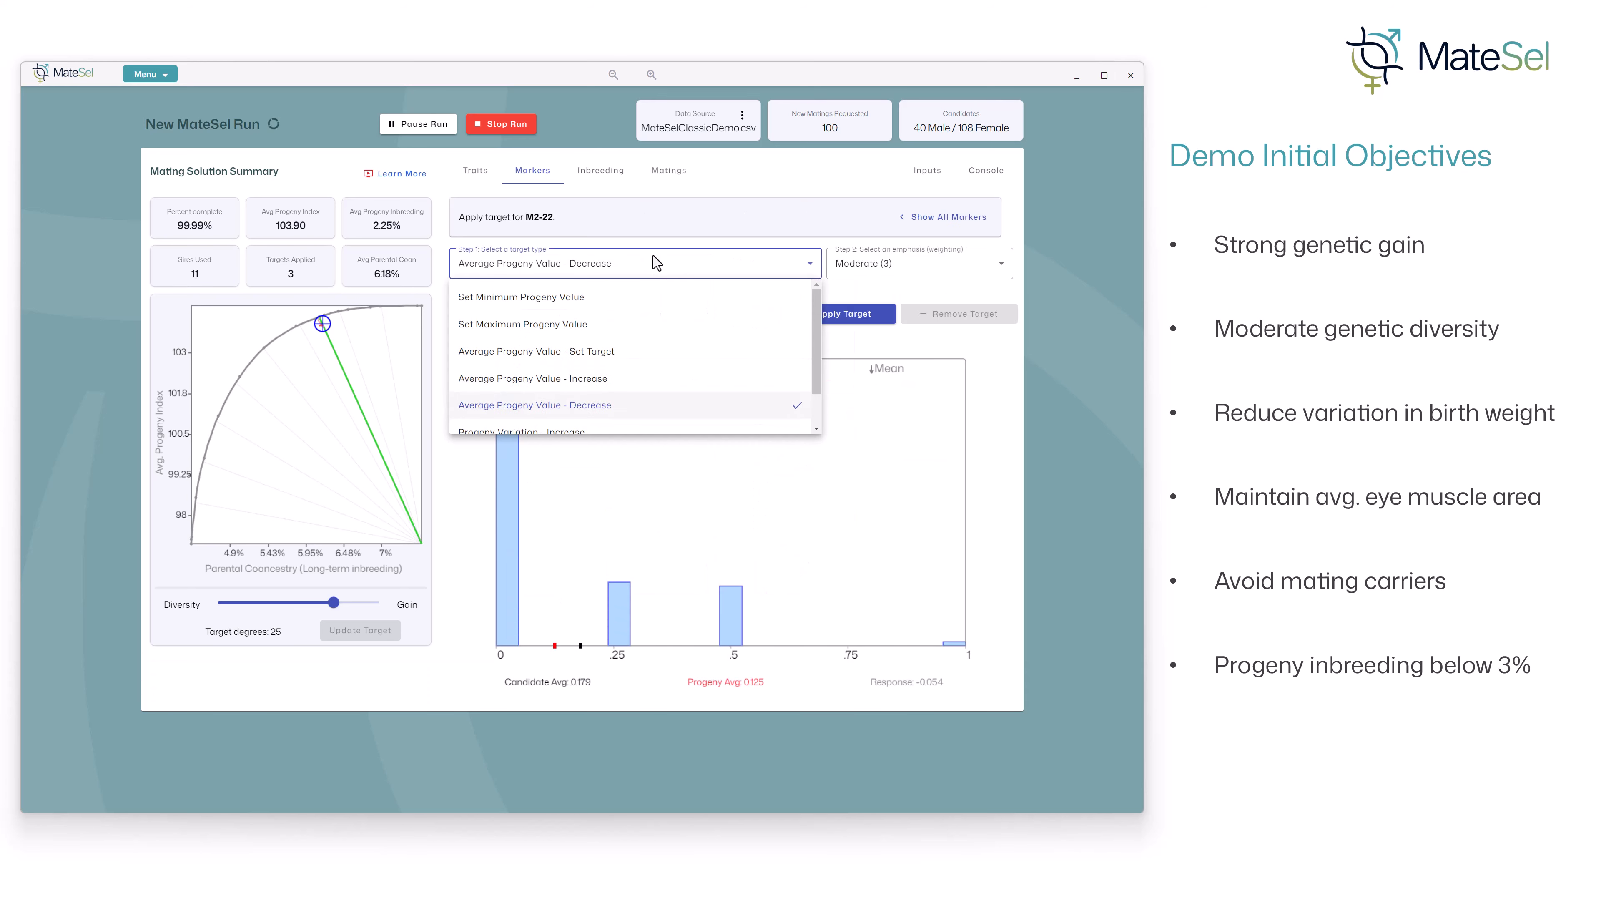
pyautogui.click(563, 409)
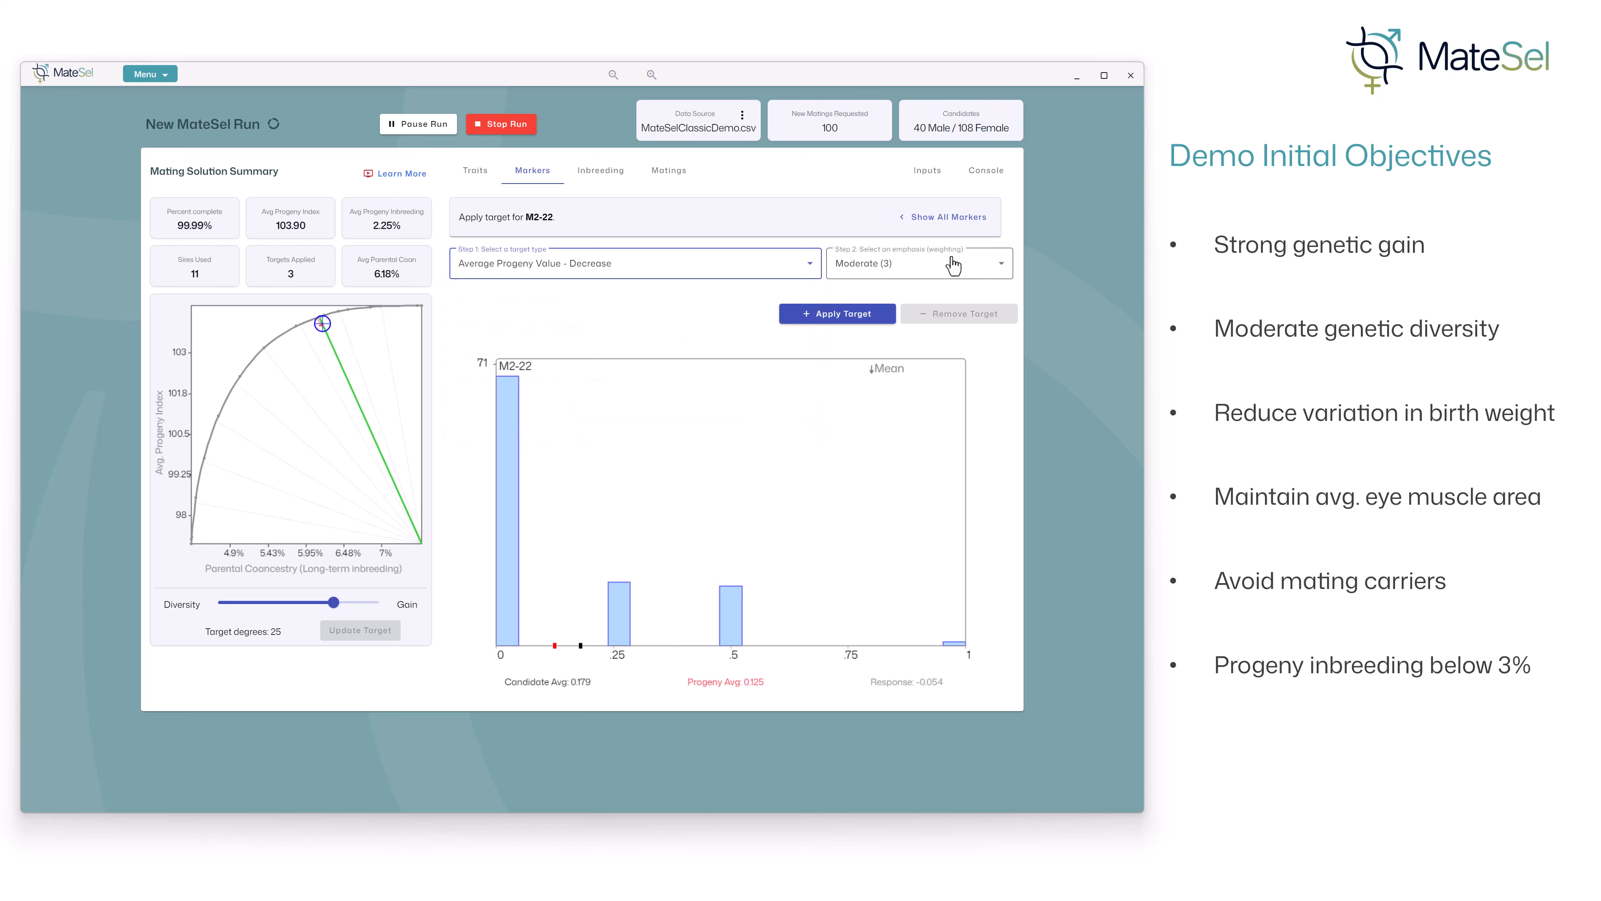
pyautogui.click(936, 265)
pyautogui.click(887, 407)
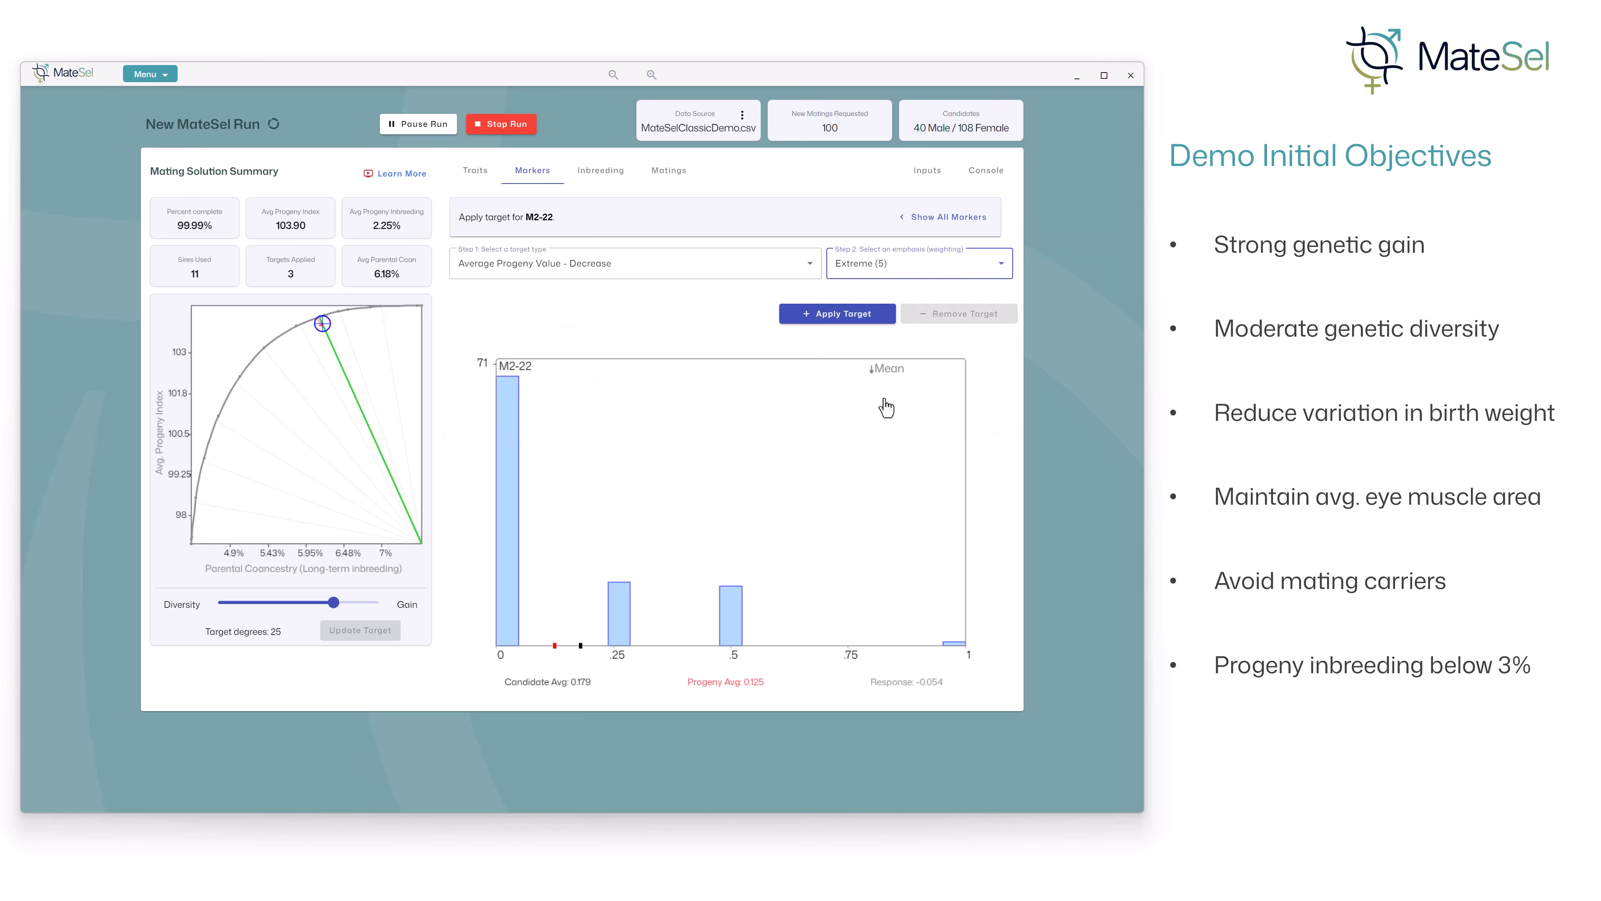
pyautogui.click(837, 314)
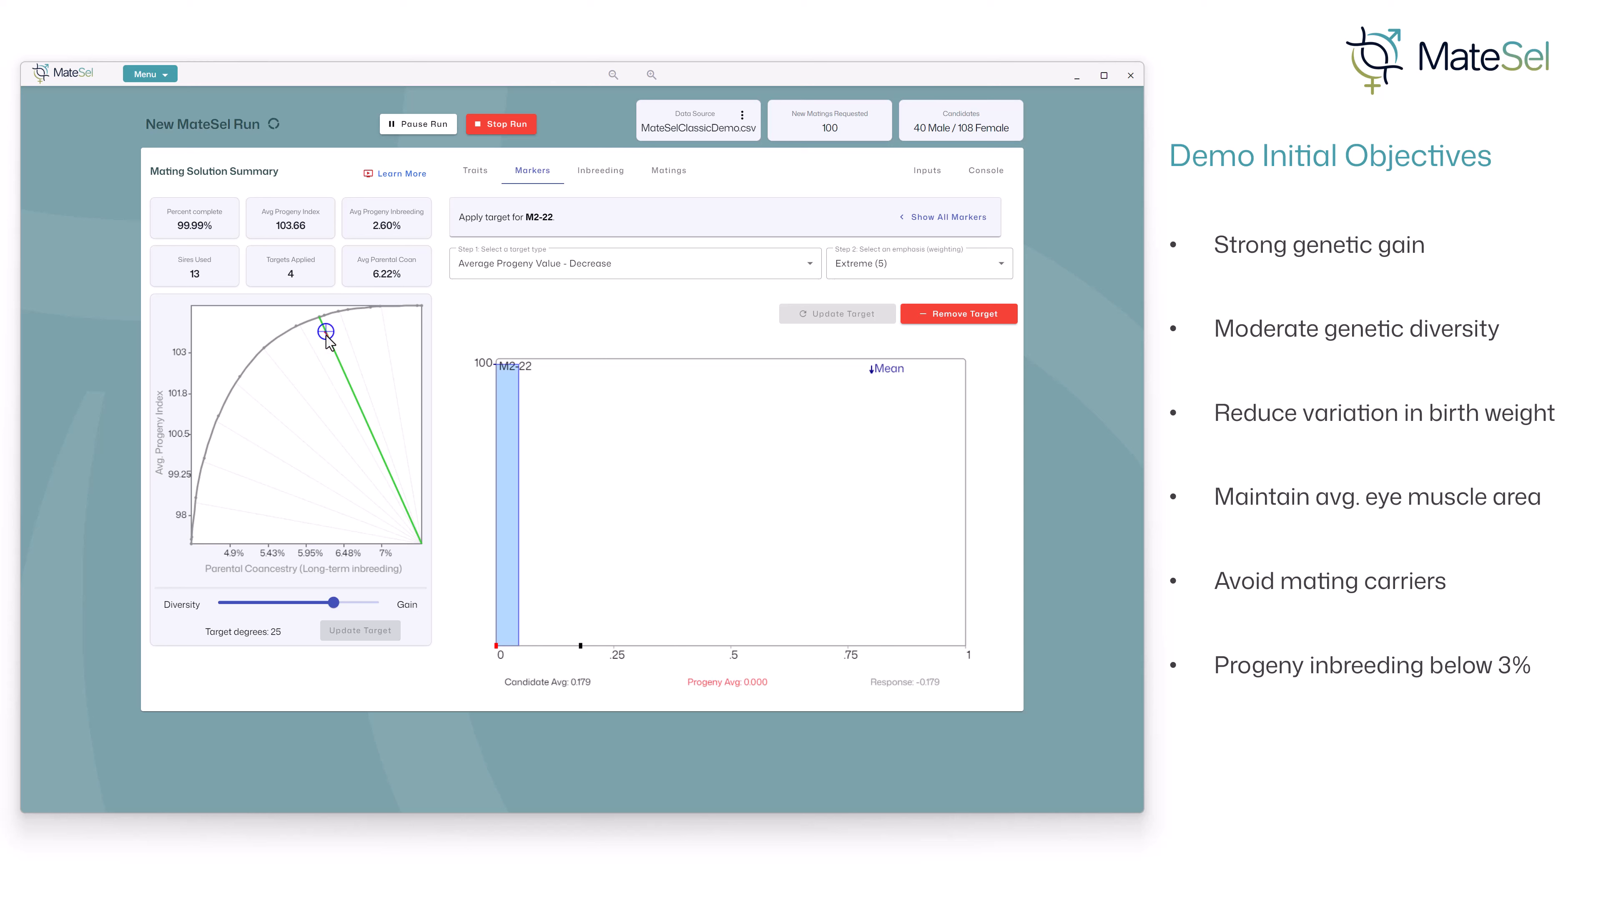
# - Enable a custom progeny inbreeding limit set at 3.08% on the inbreeding histogram and update the target
pyautogui.moveTo(301, 280)
pyautogui.click(612, 179)
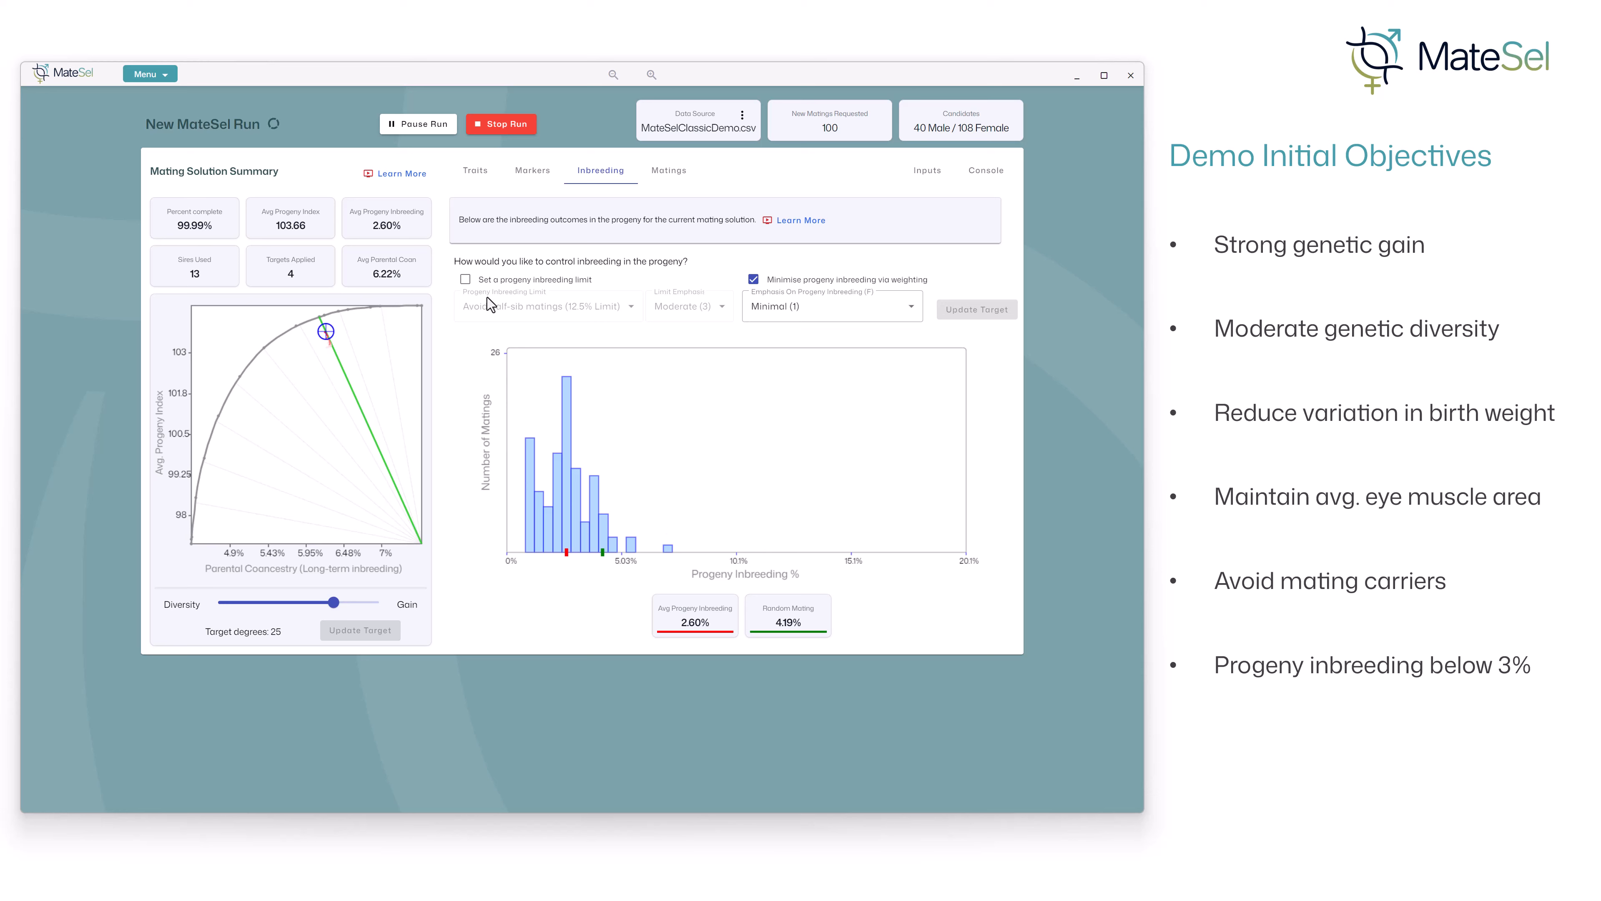
pyautogui.click(465, 279)
pyautogui.click(586, 315)
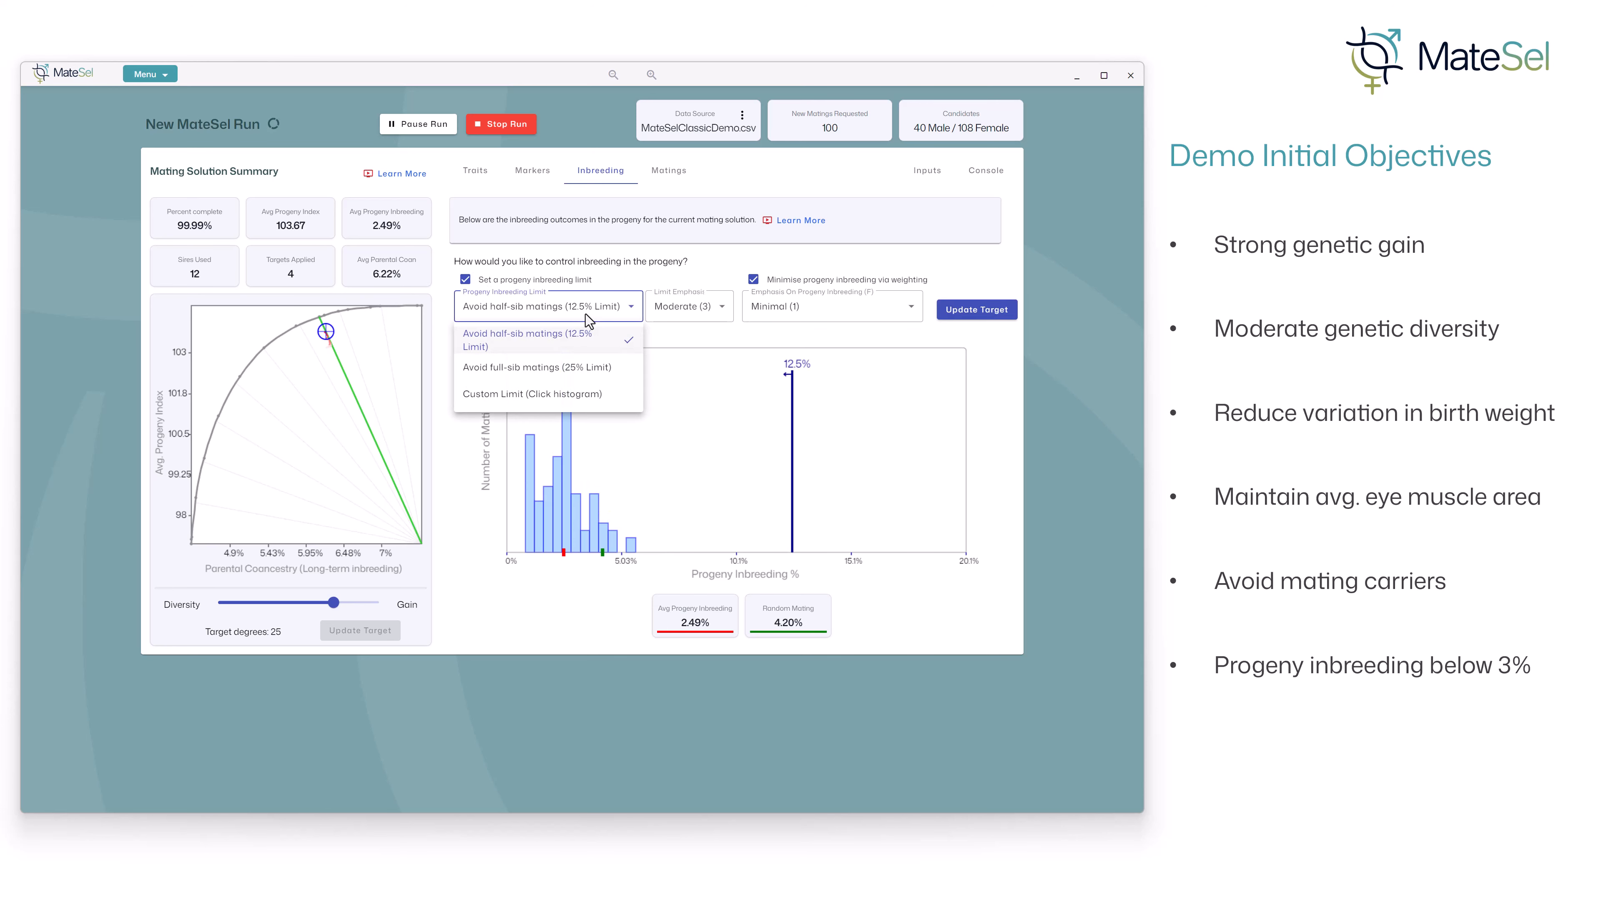
pyautogui.click(549, 394)
pyautogui.click(602, 436)
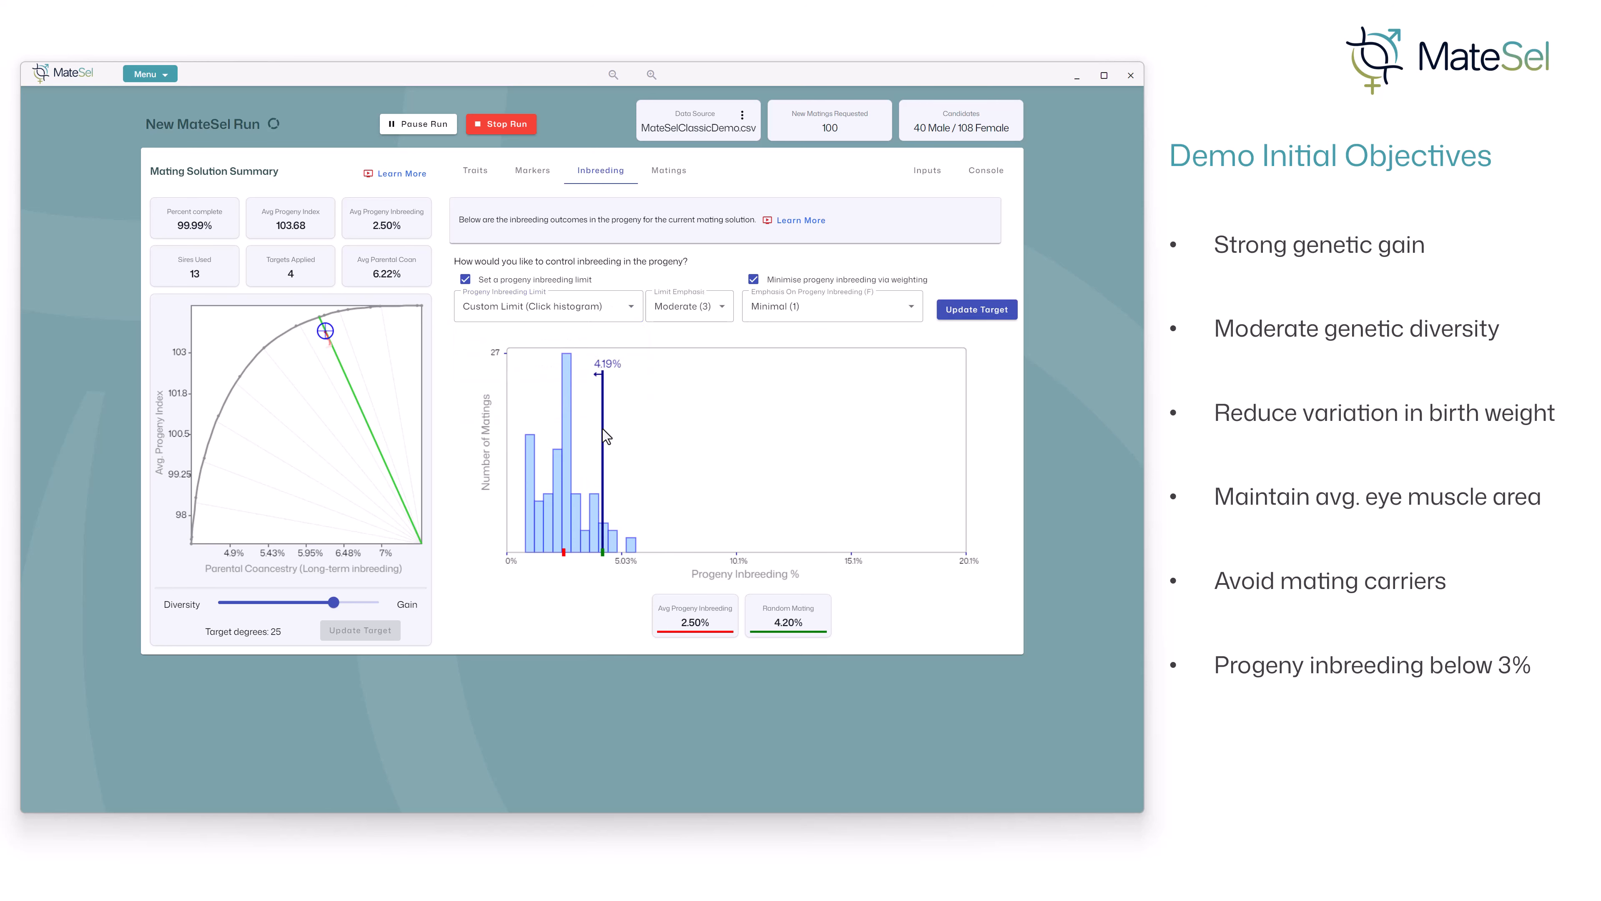
pyautogui.click(582, 410)
pyautogui.click(574, 414)
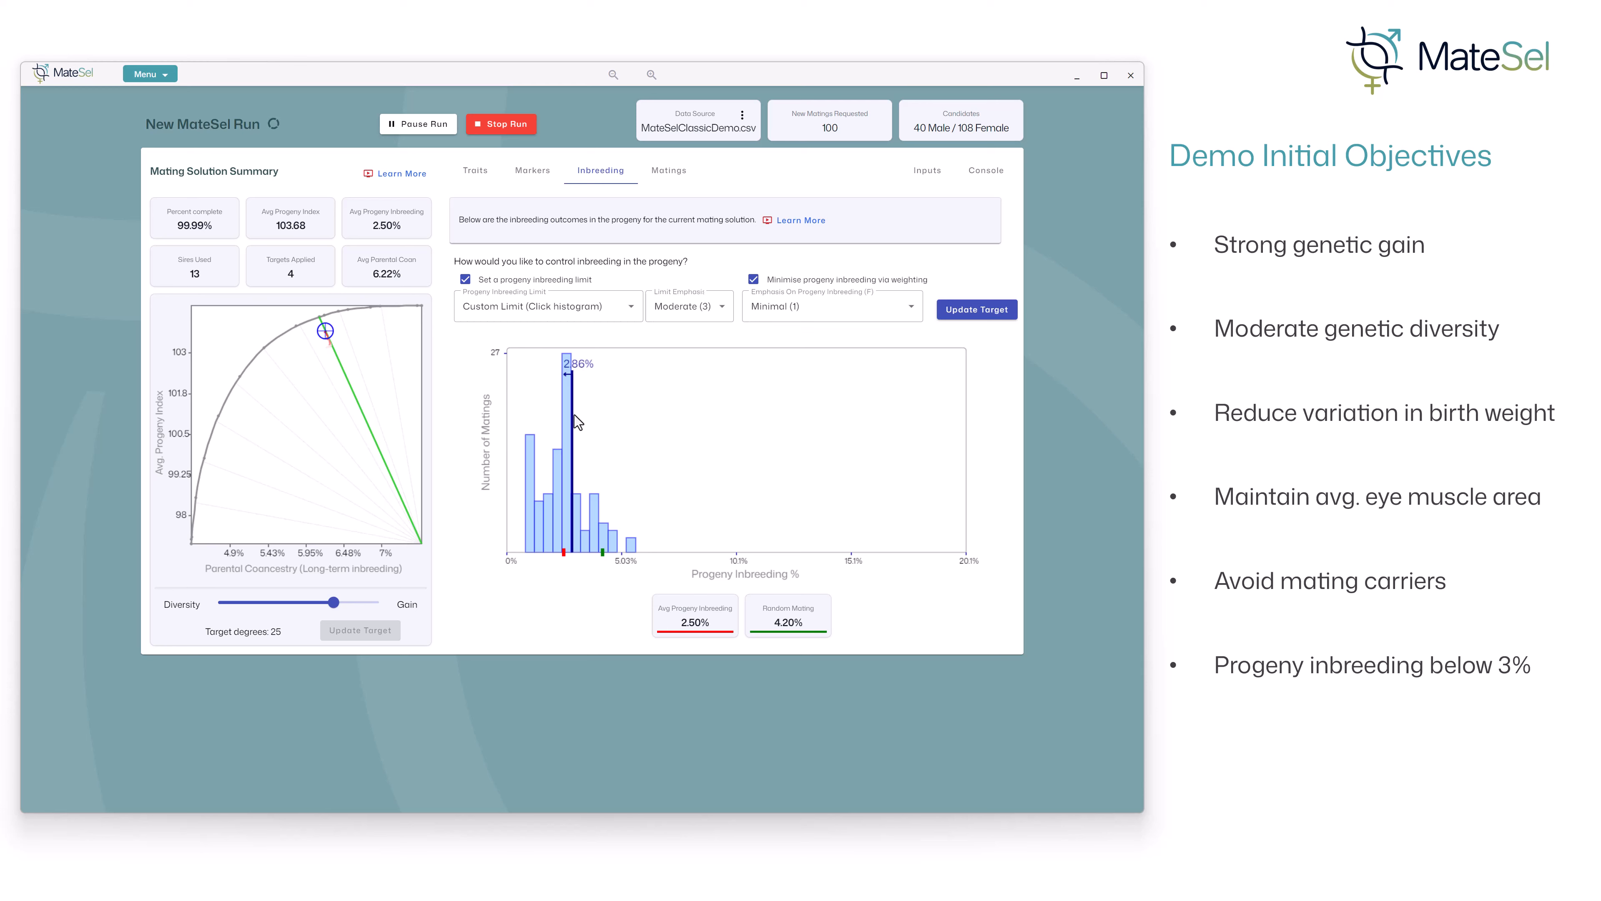
pyautogui.click(576, 416)
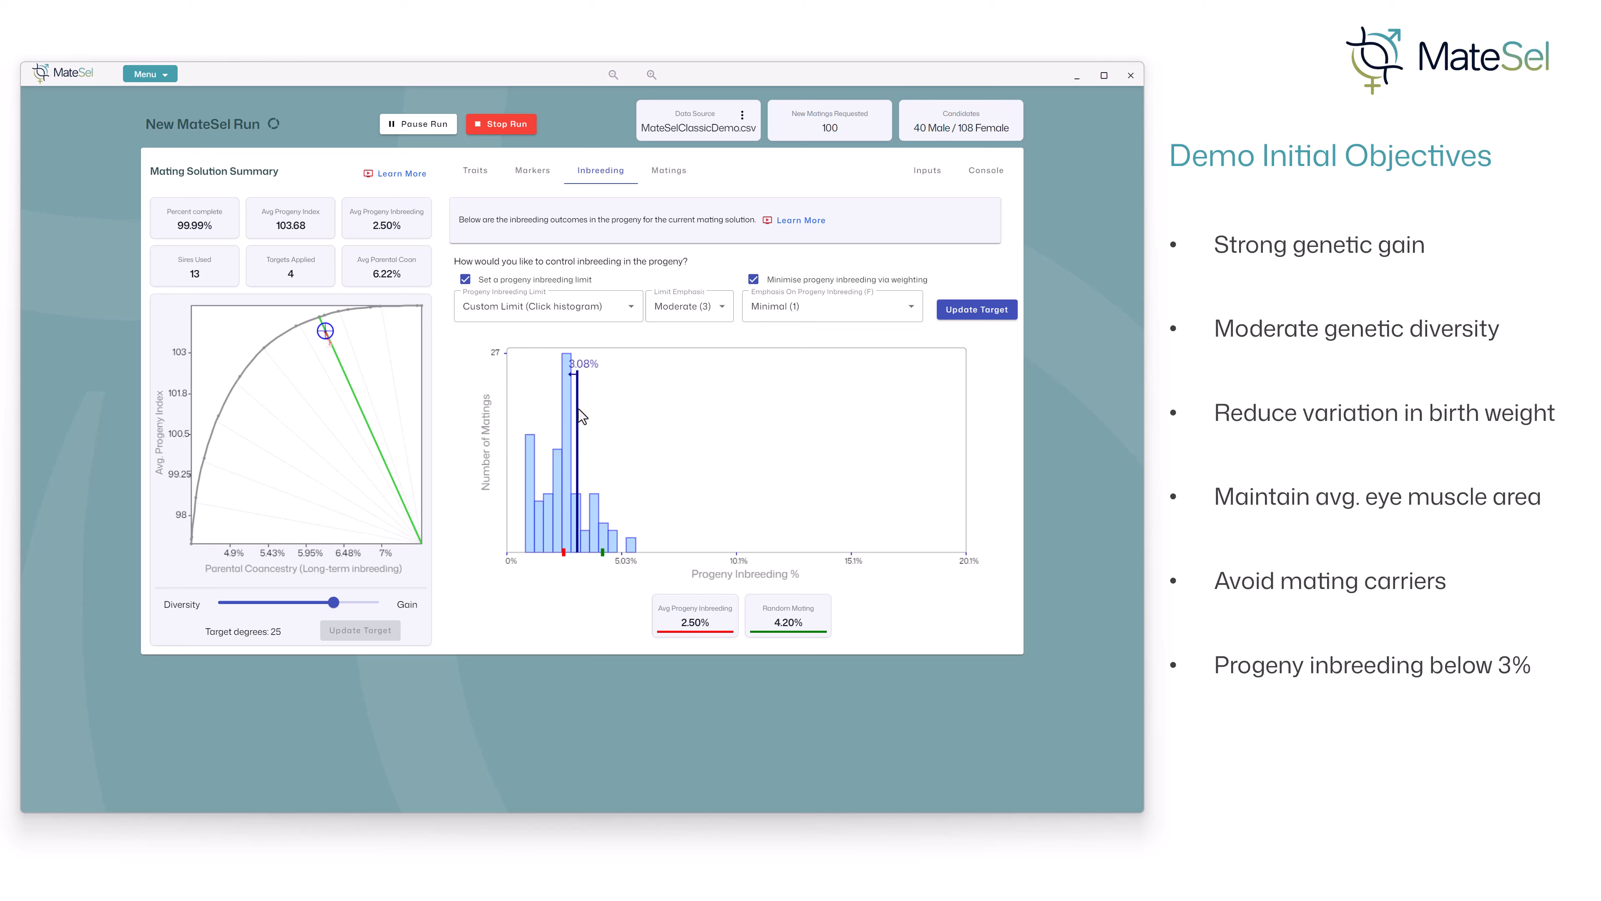
pyautogui.click(962, 310)
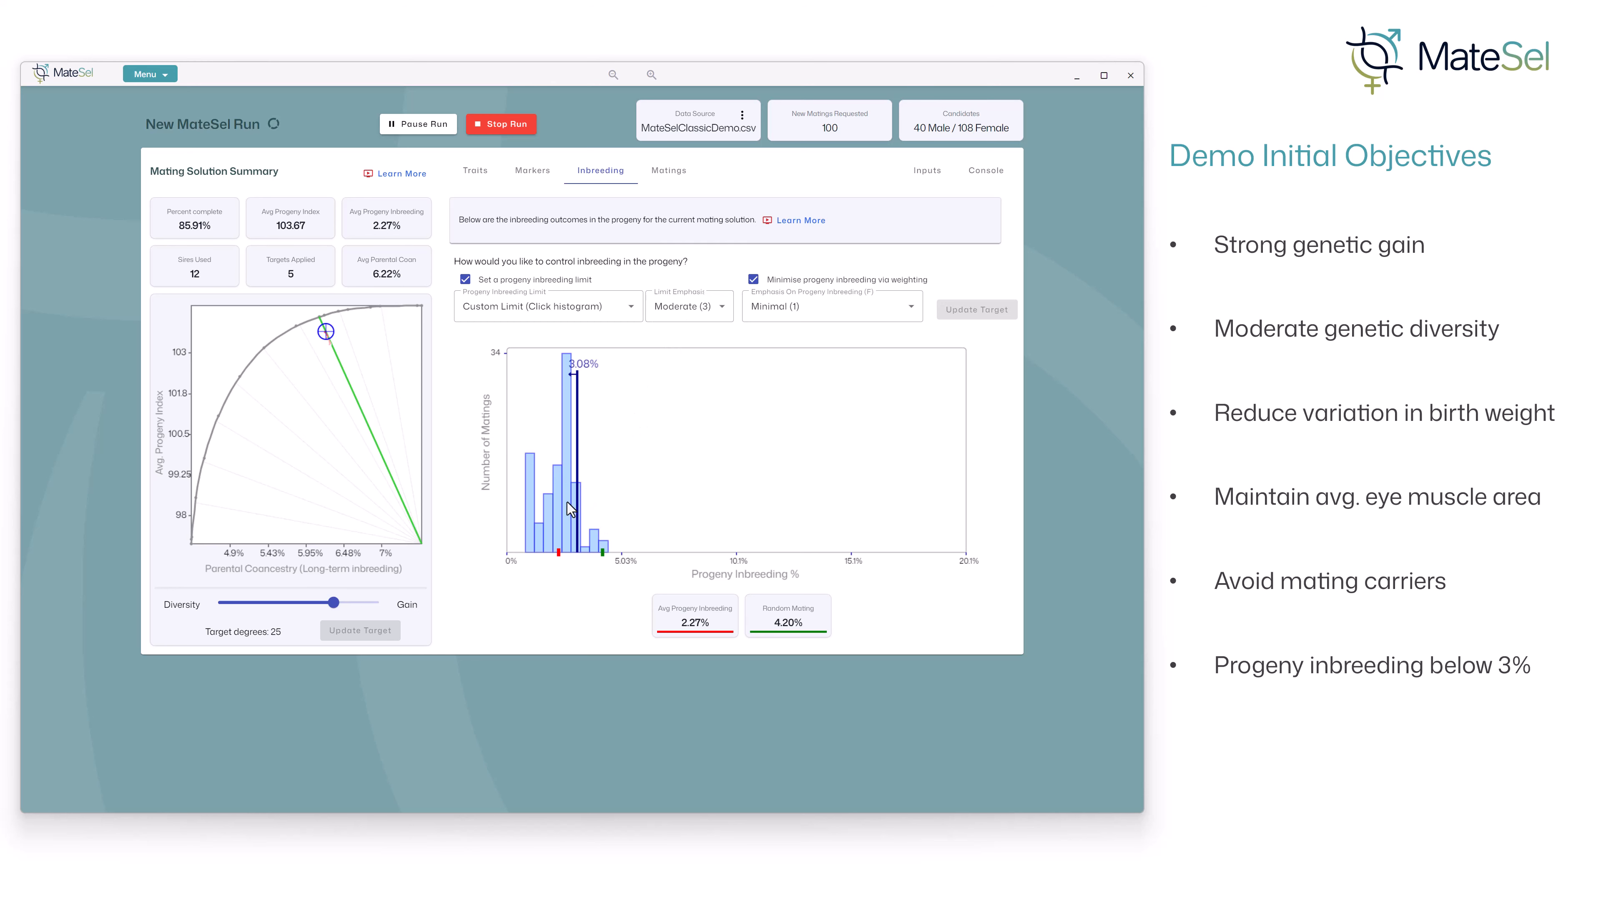
# - Set the inbreeding limit emphasis to Extreme (5) and update the target
pyautogui.click(712, 310)
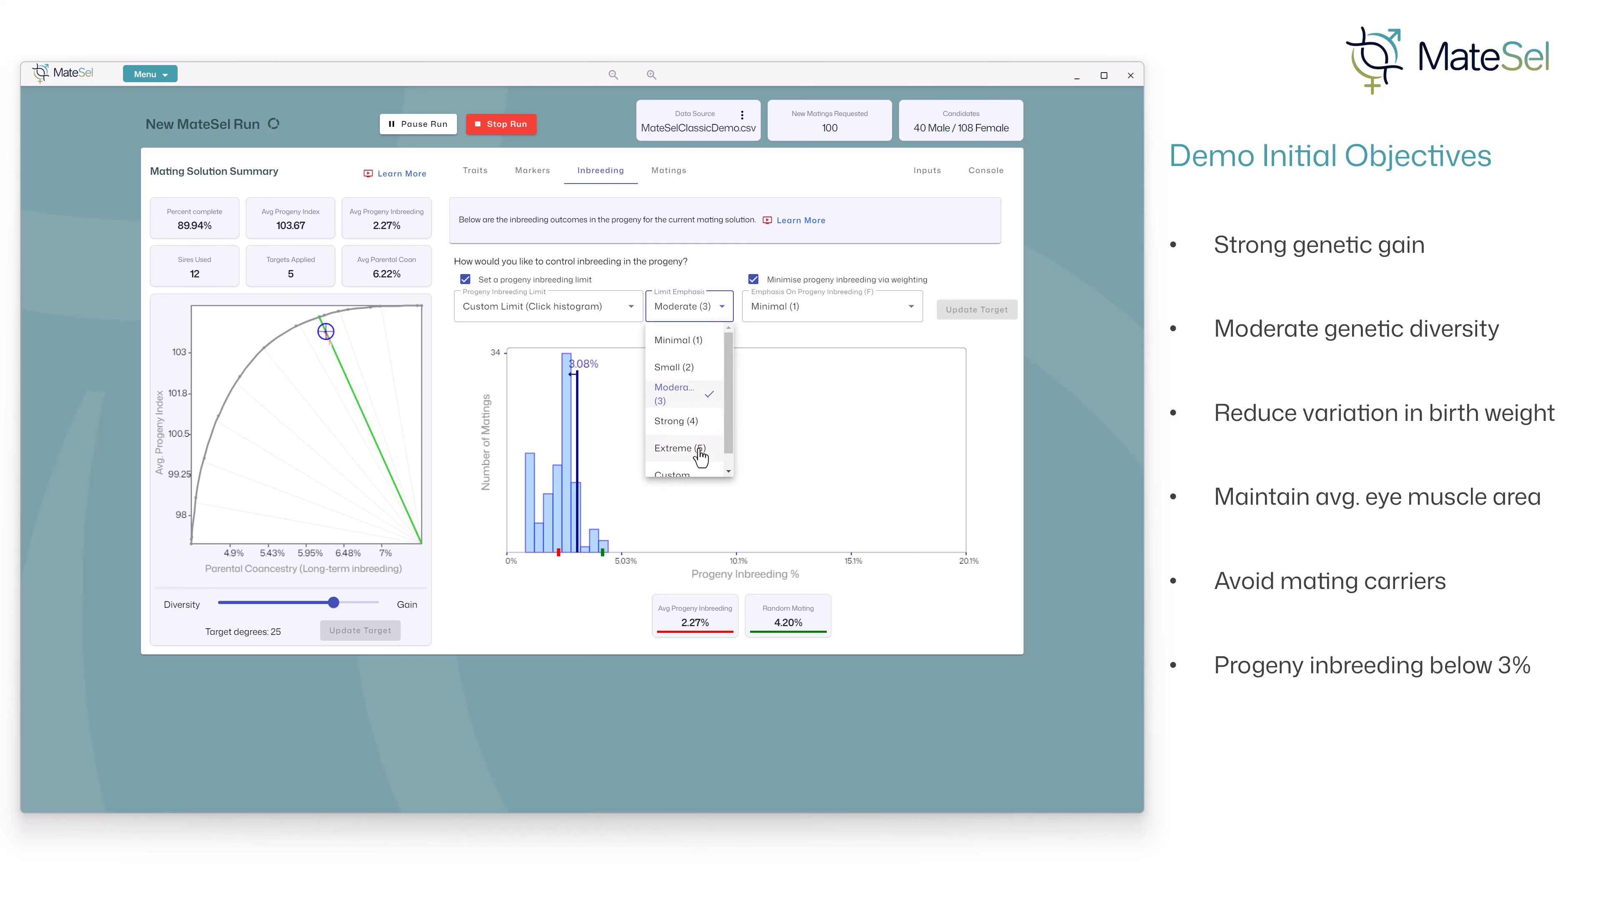
pyautogui.click(681, 448)
pyautogui.click(946, 312)
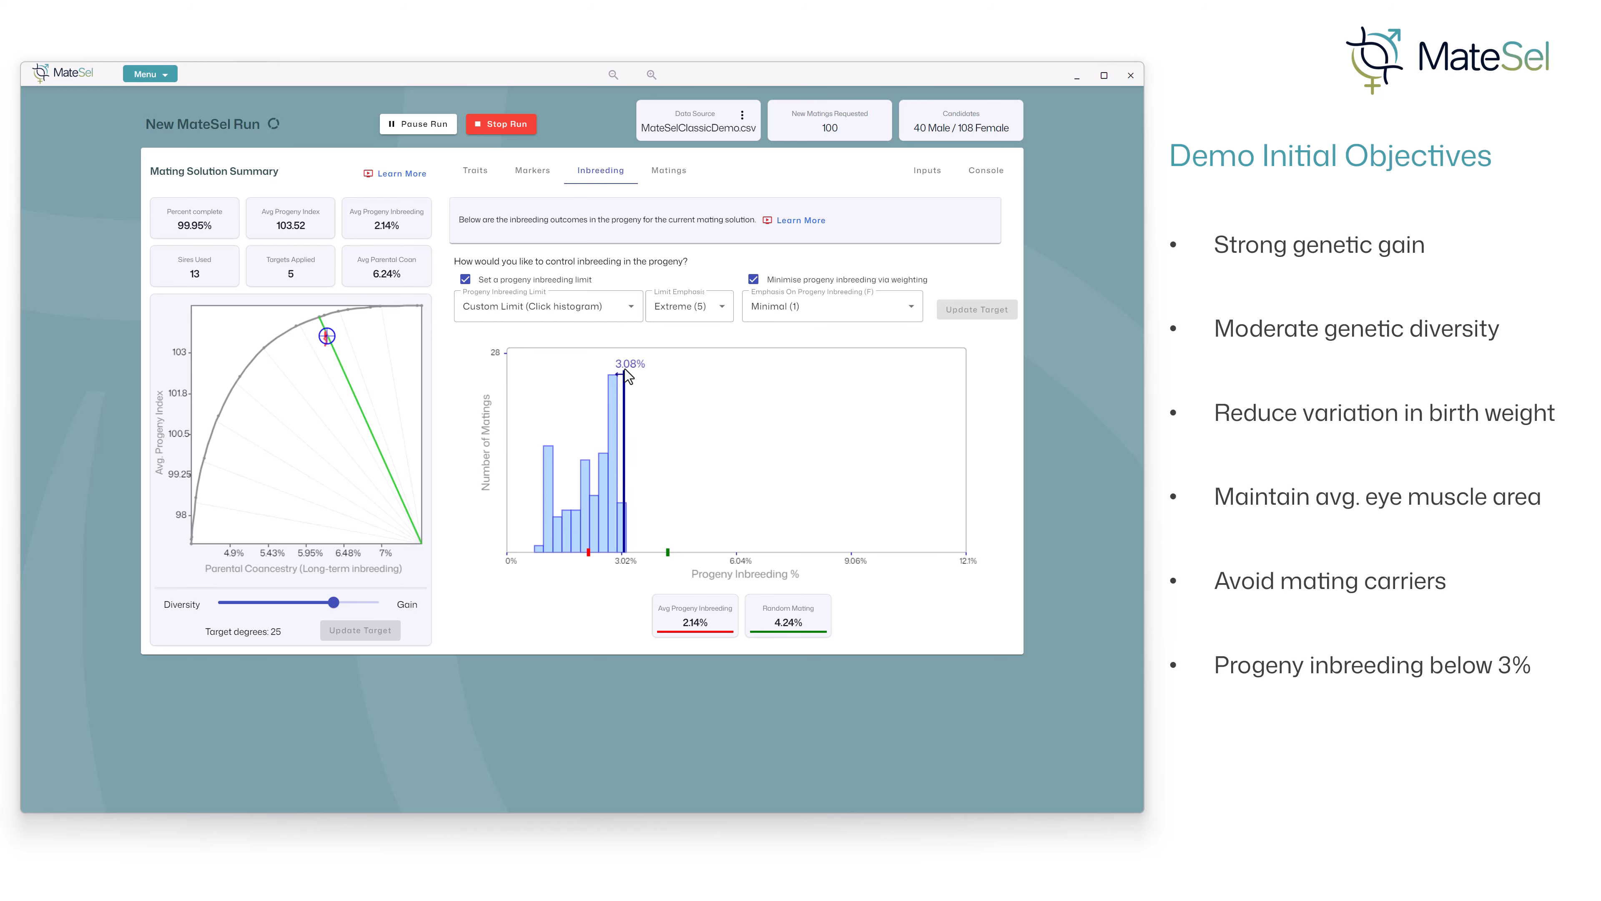
# - Refresh the latest solution matings and sort the mating list by progeny inbreeding, descending
pyautogui.click(675, 185)
pyautogui.click(537, 217)
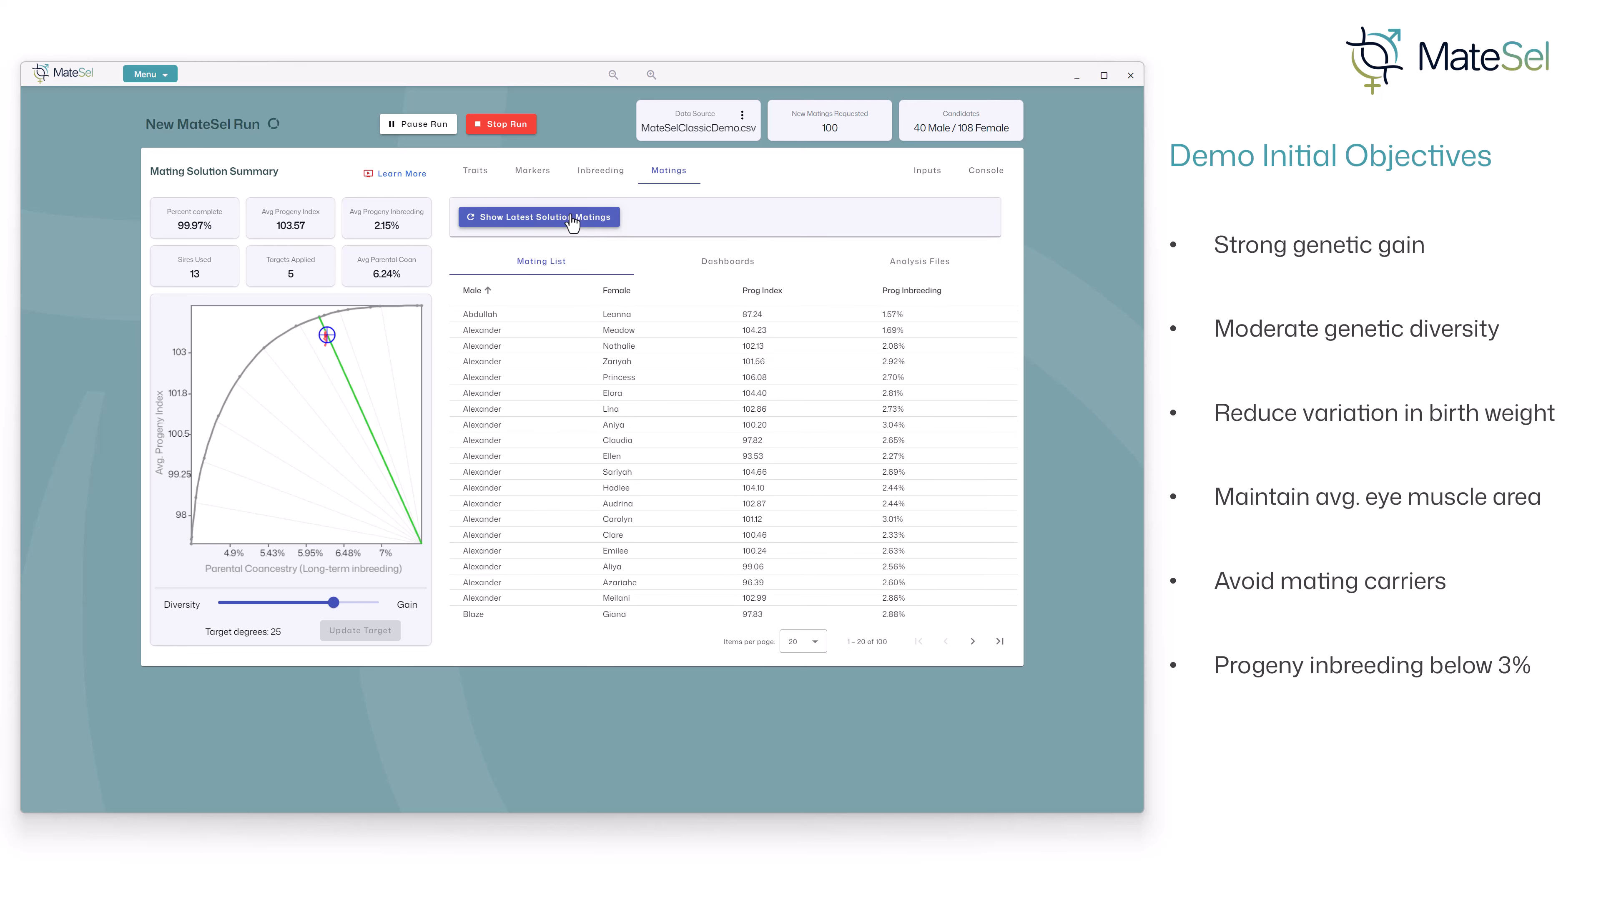
pyautogui.click(912, 293)
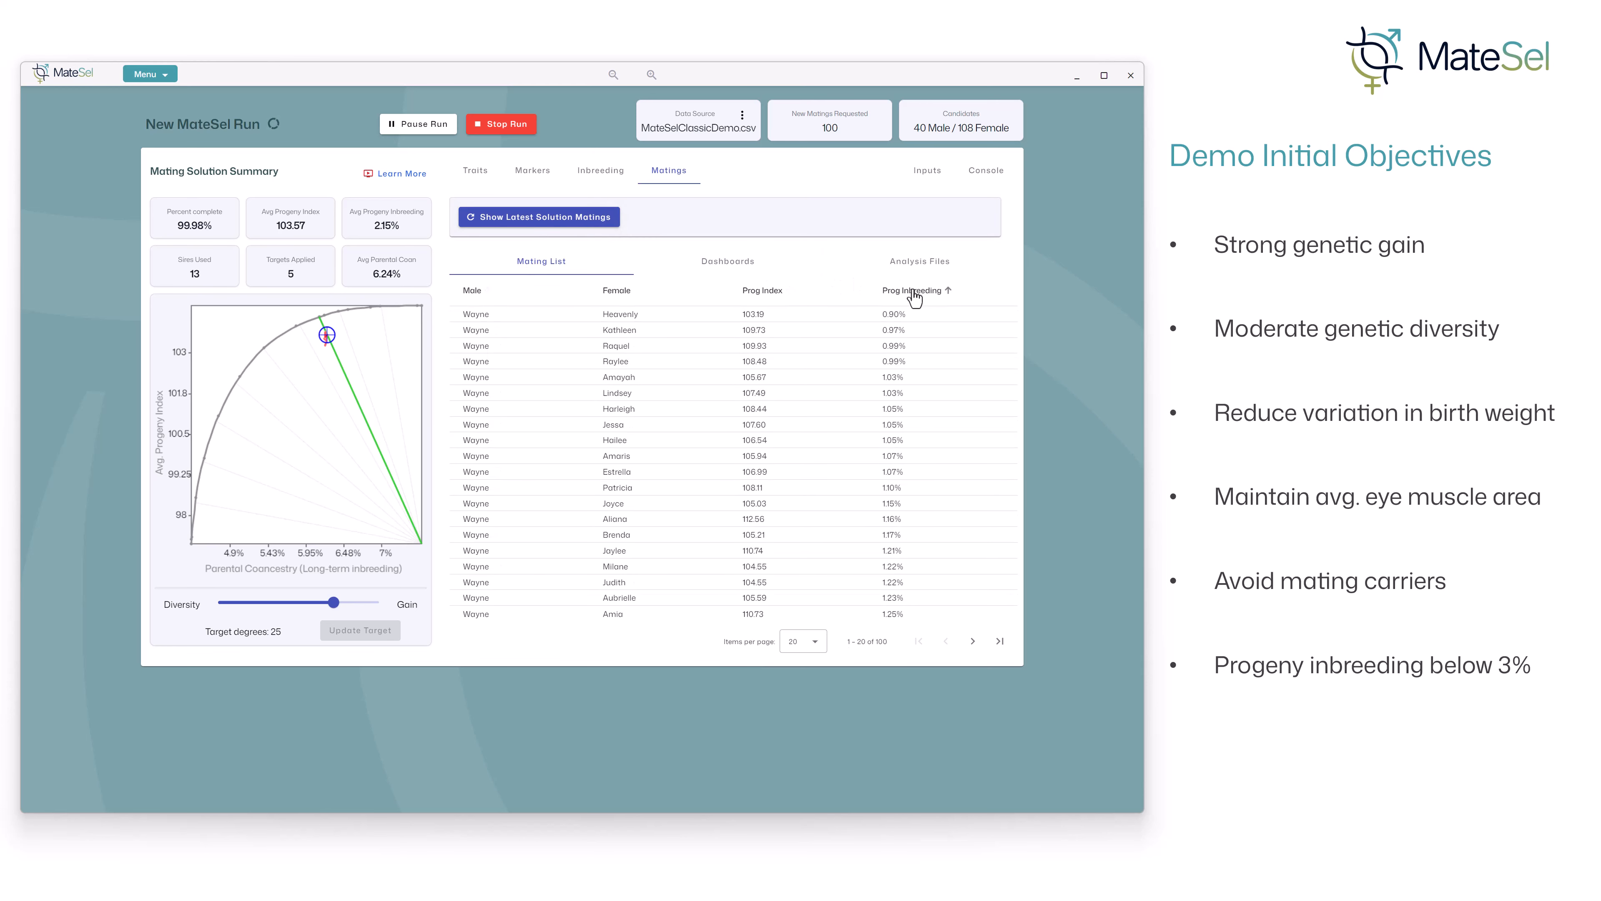
pyautogui.click(914, 293)
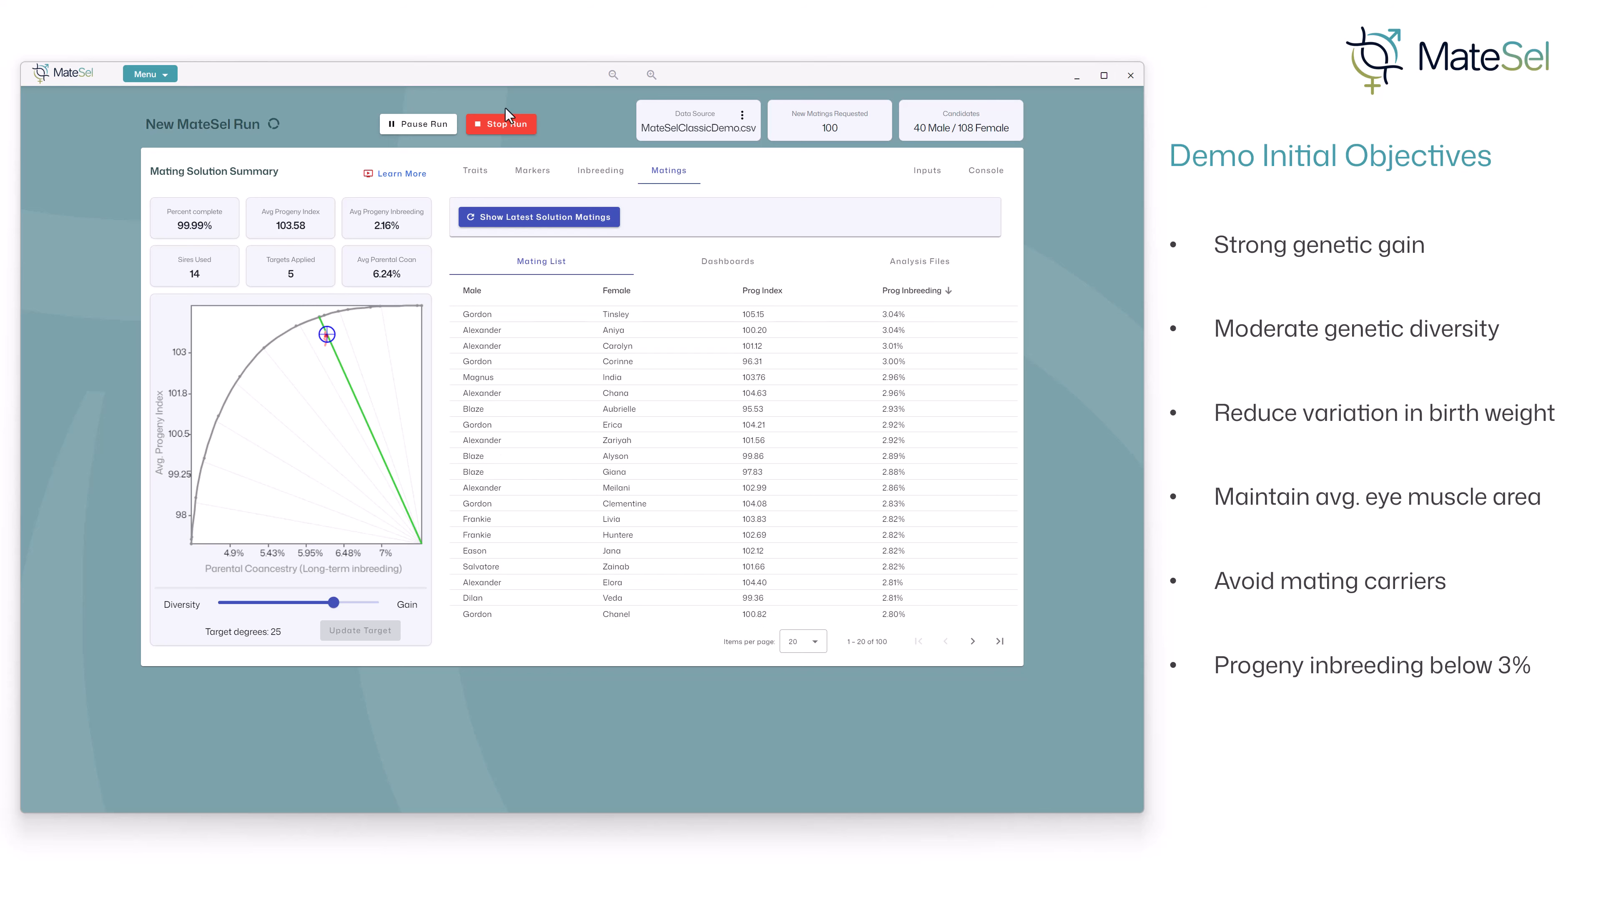
pyautogui.click(522, 216)
# - Open the Sire Use Detail dashboard report for the mating solution
pyautogui.moveTo(291, 276)
pyautogui.click(691, 270)
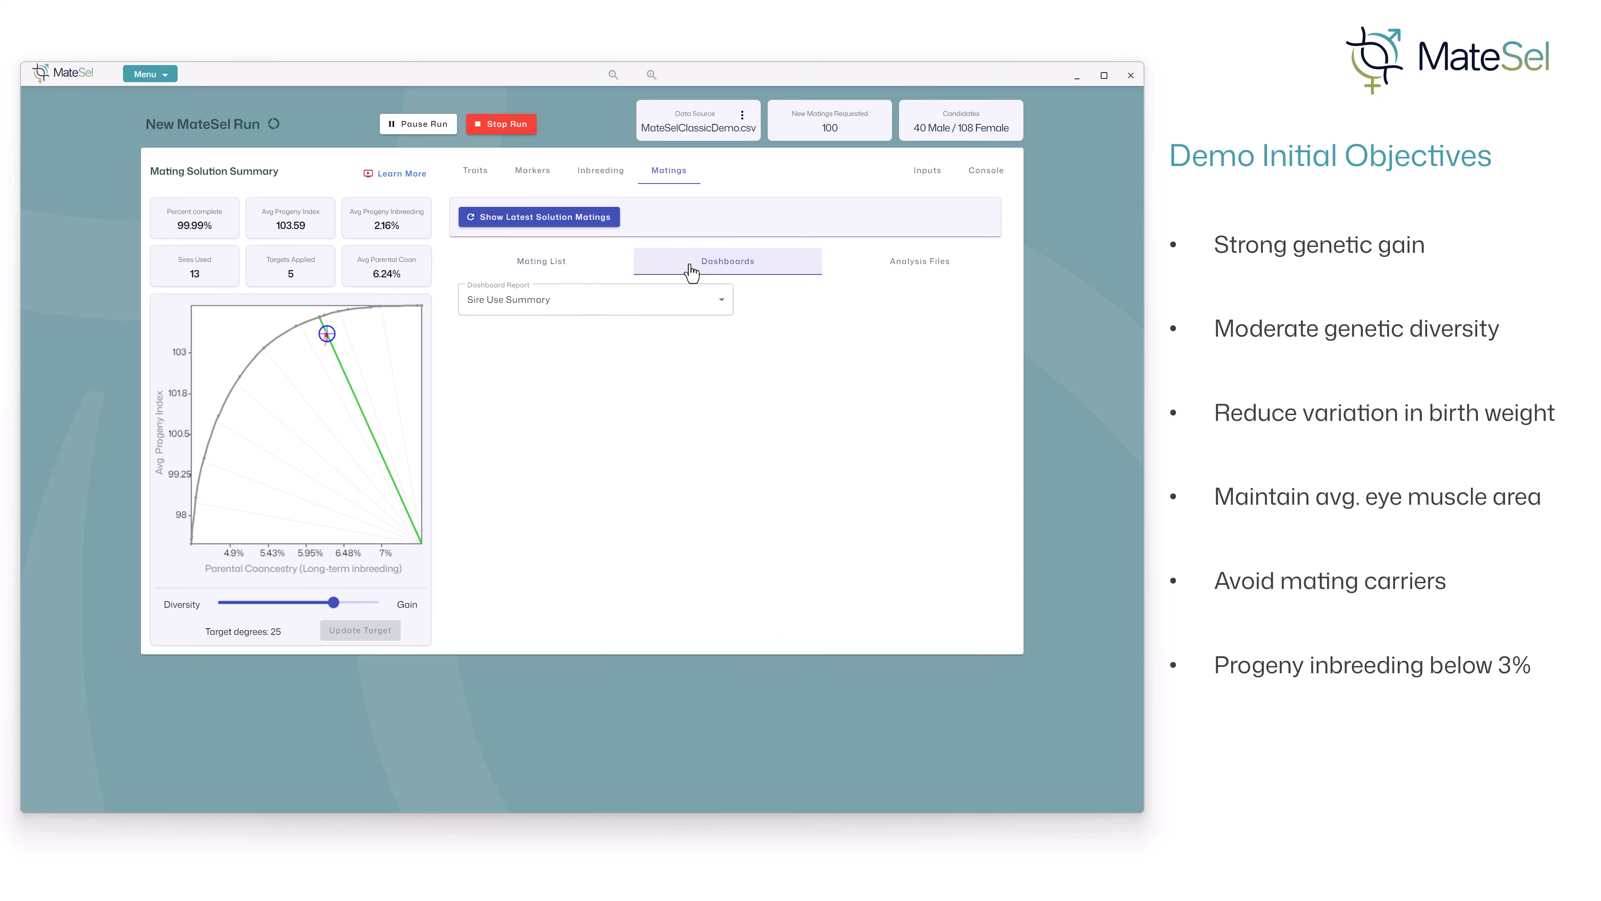
pyautogui.click(721, 301)
pyautogui.click(623, 359)
pyautogui.click(692, 303)
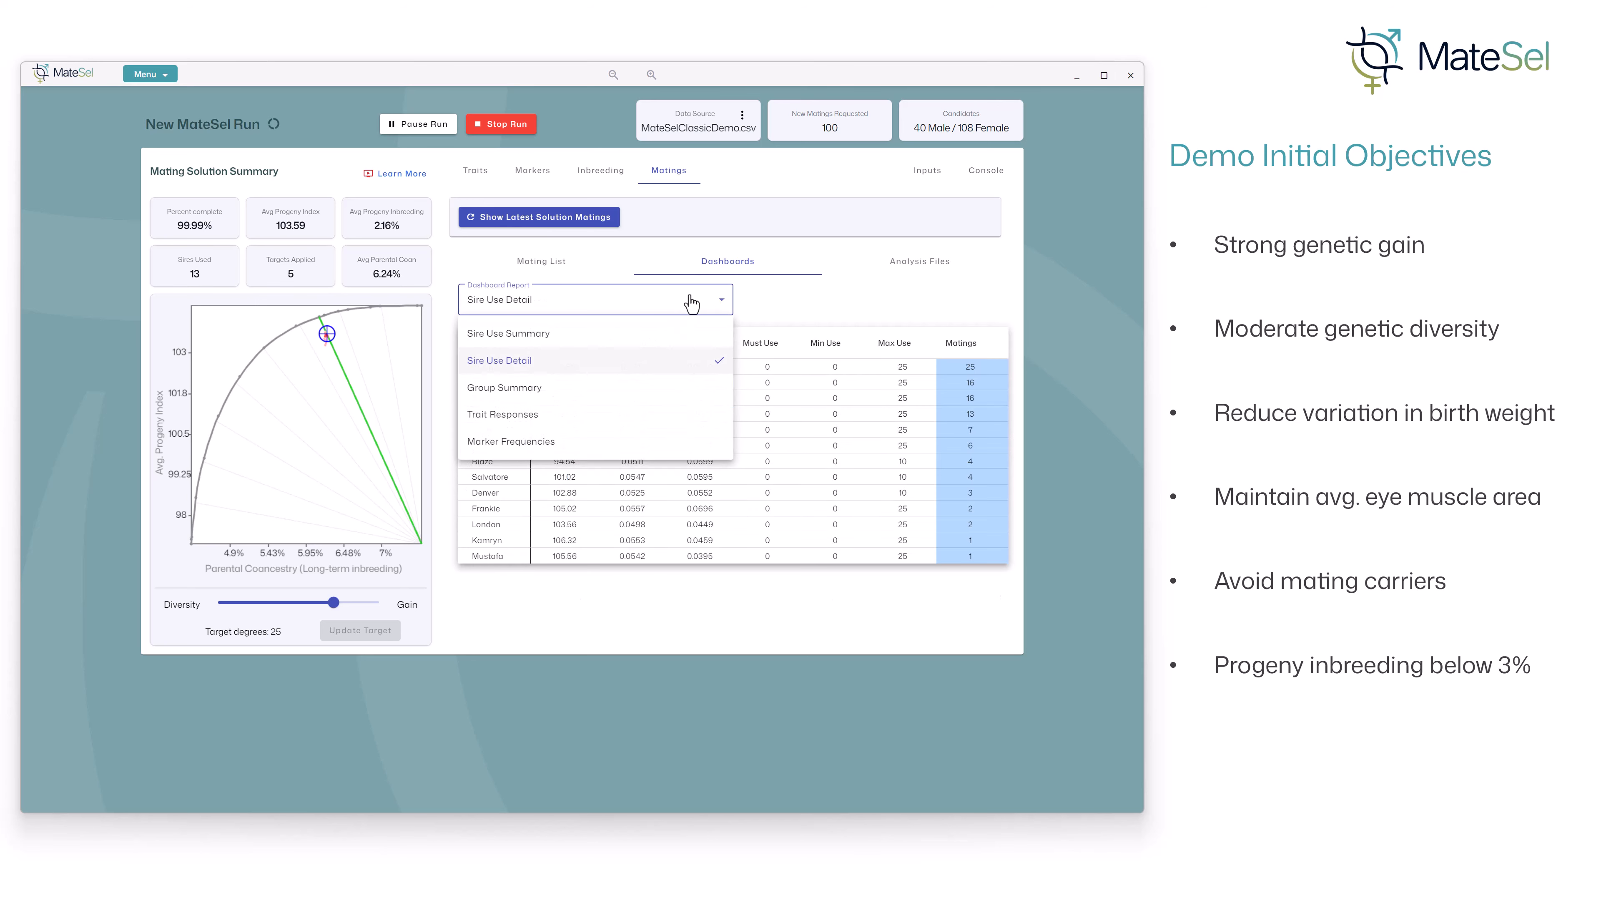
pyautogui.click(914, 271)
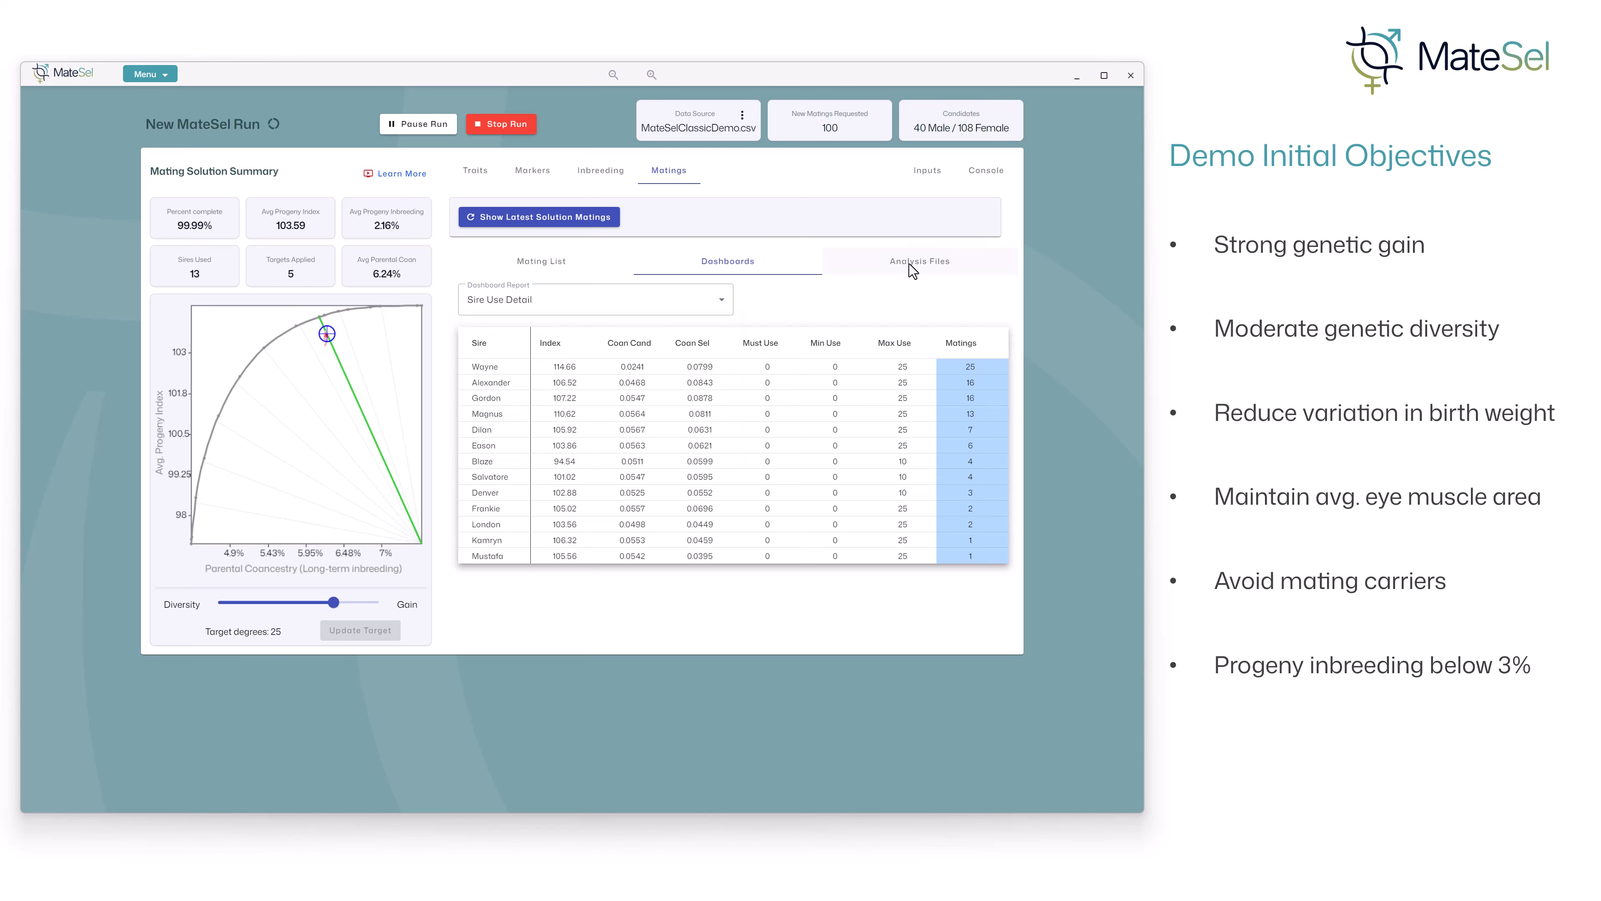
# - Stop the run and open the list of analysis files
pyautogui.click(505, 126)
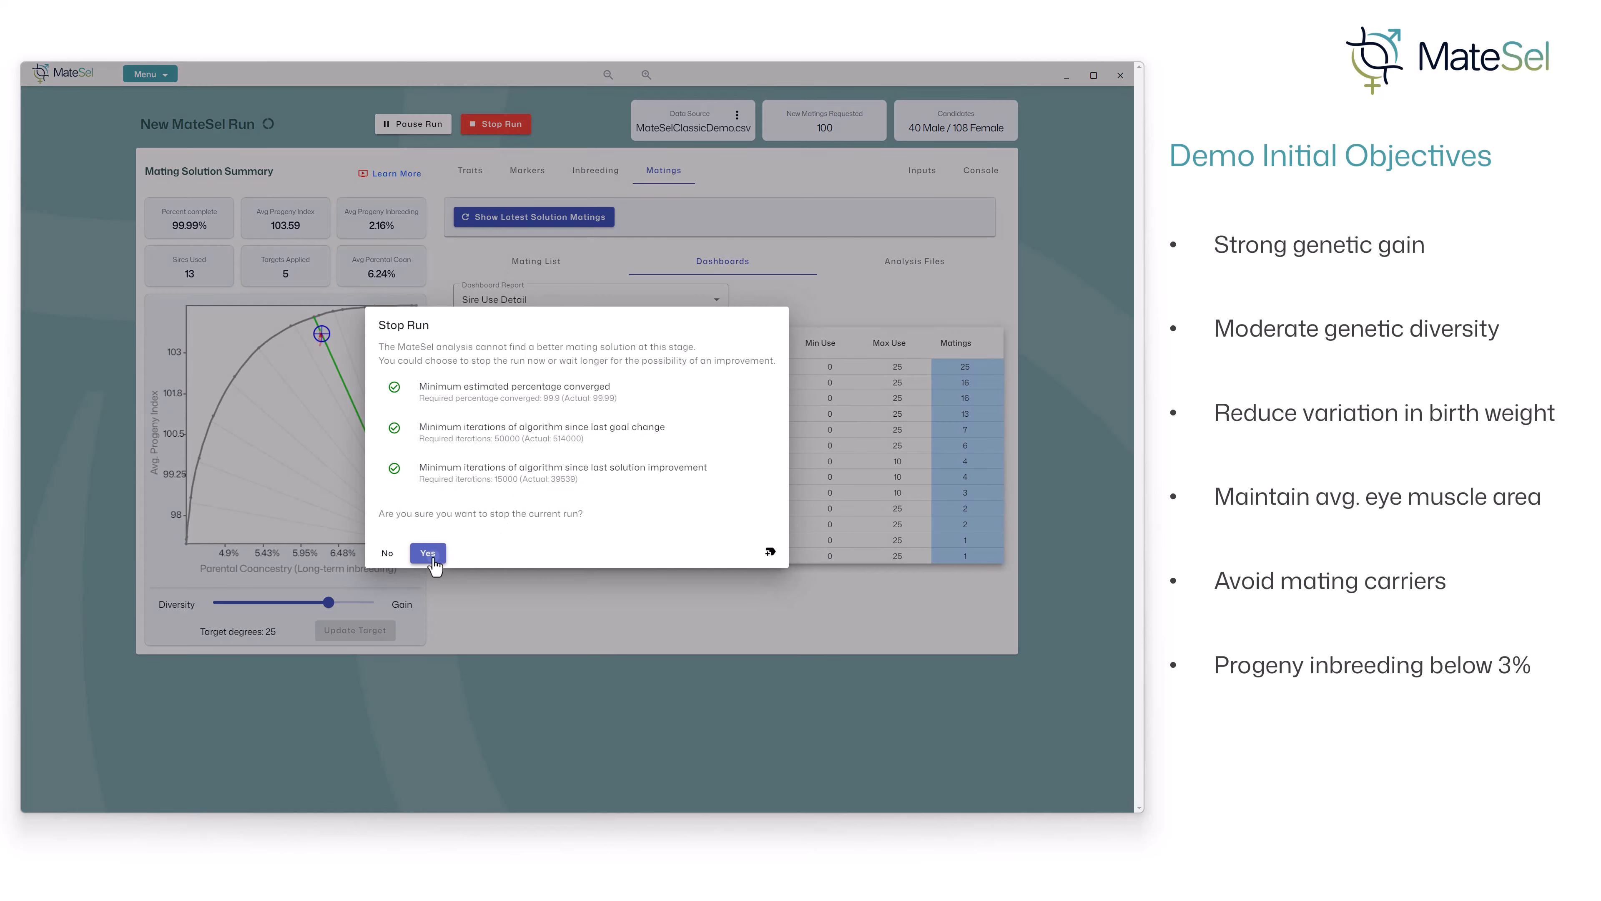
pyautogui.click(434, 558)
pyautogui.click(885, 263)
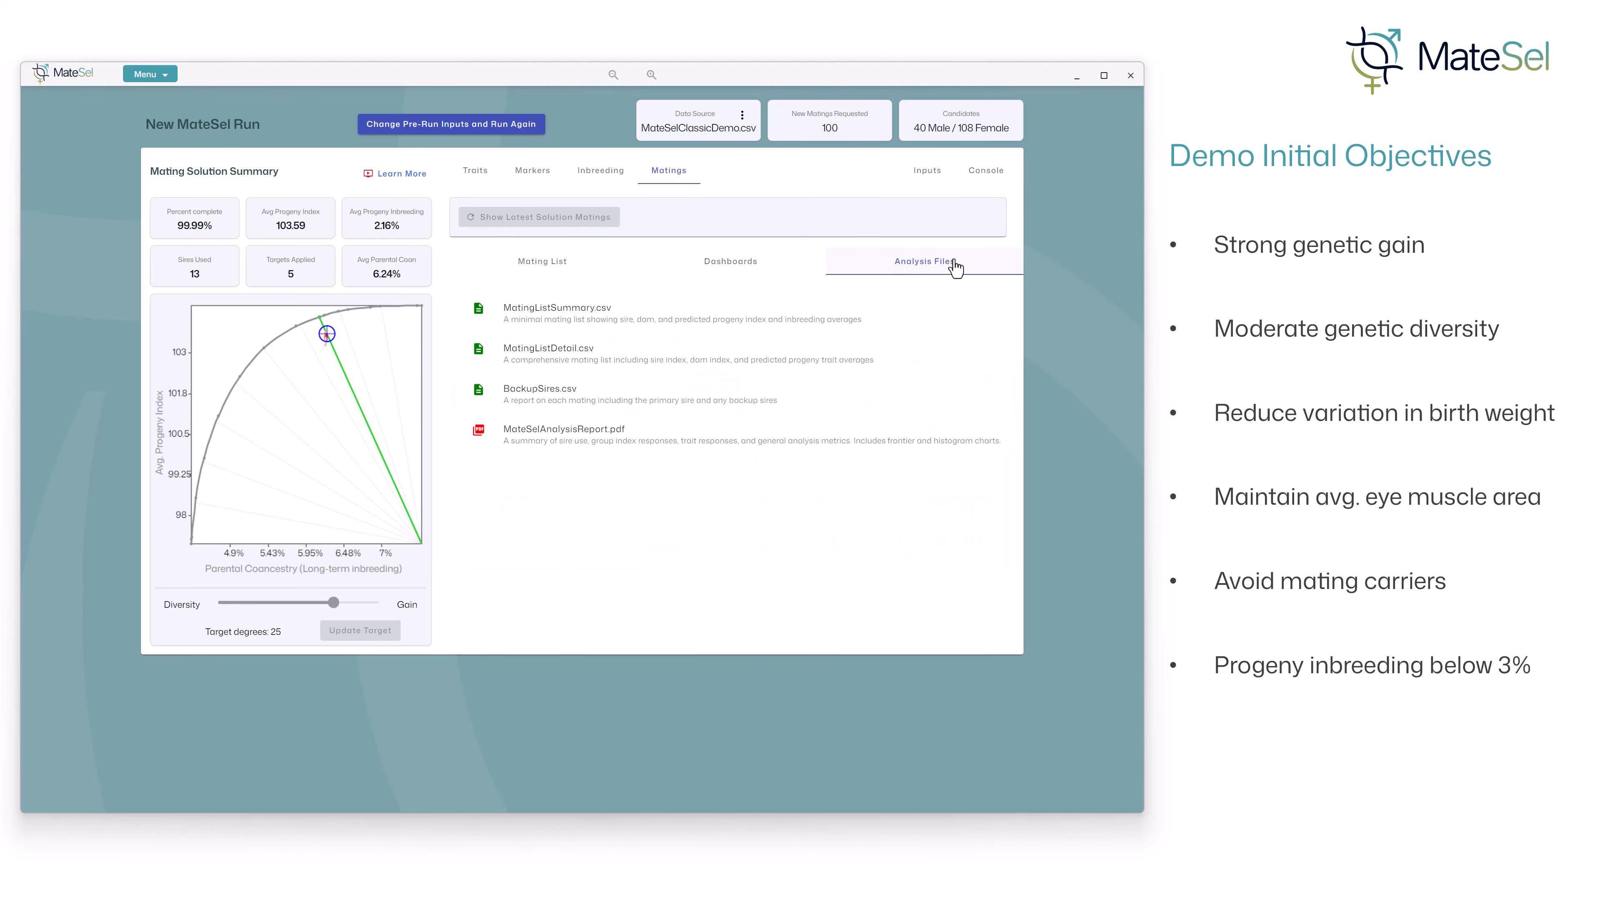